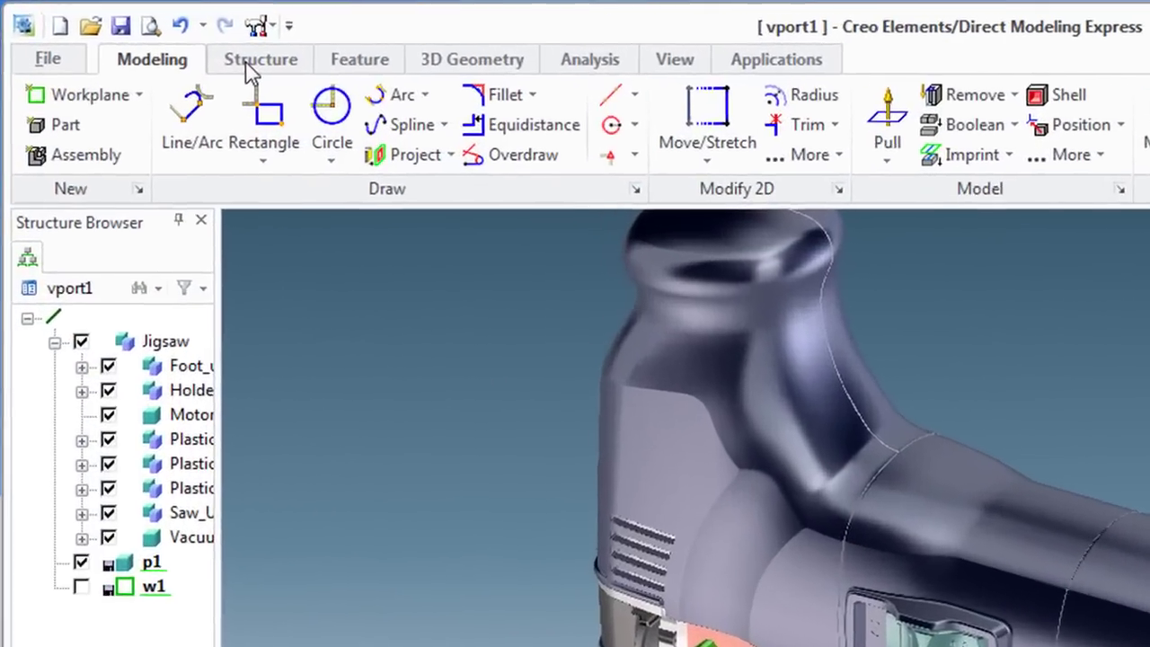
# Tour the Structure, Feature, 3D Geometry, Analysis and View tool sets, ending on View.
pyautogui.click(172, 43)
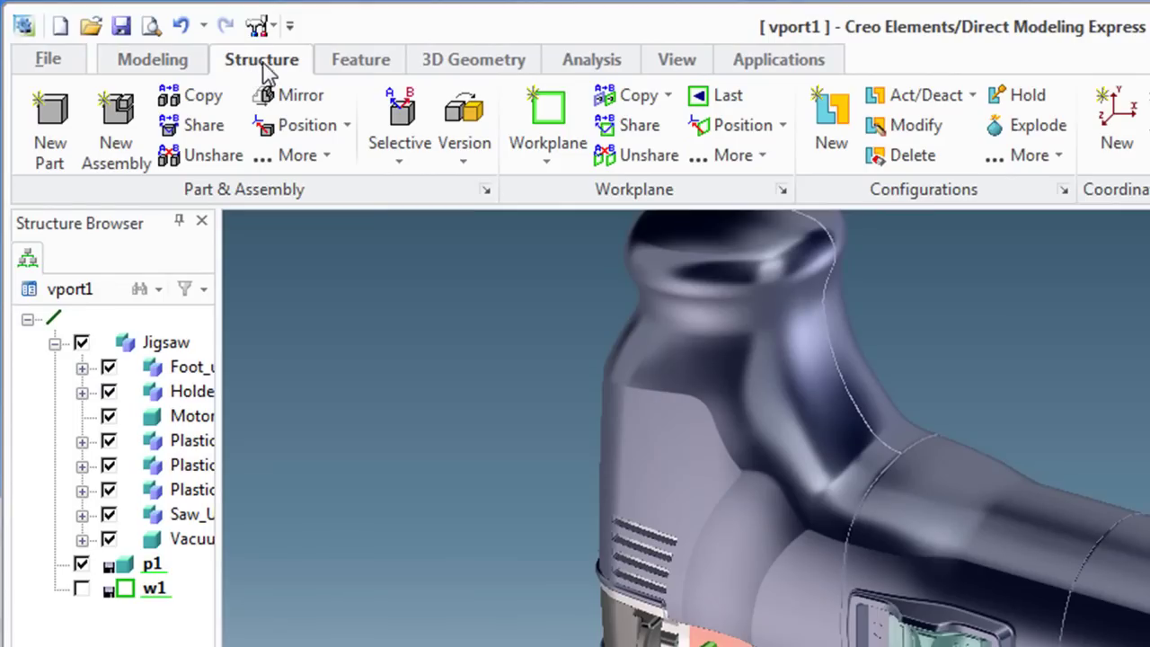
pyautogui.click(359, 71)
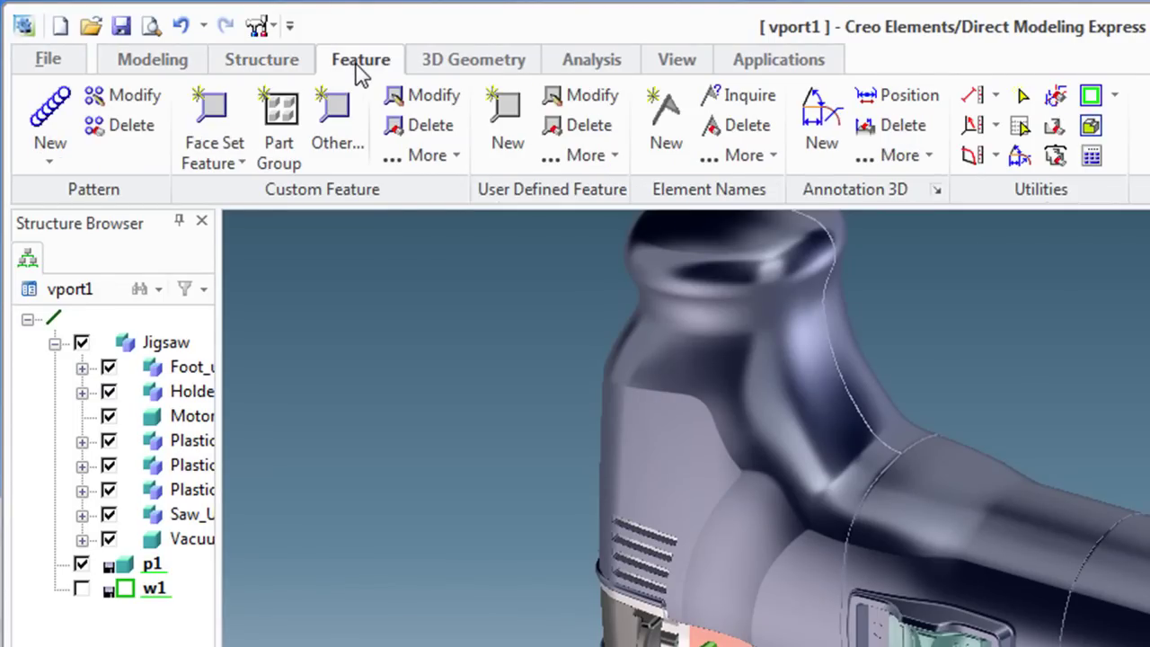
pyautogui.click(458, 71)
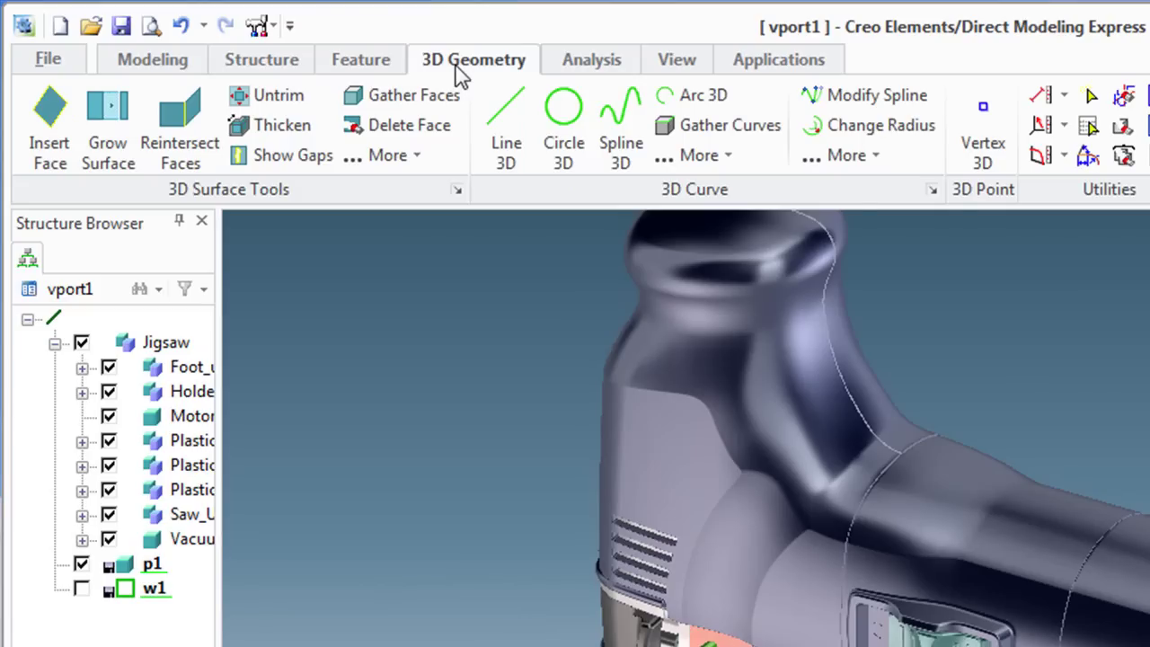
pyautogui.click(589, 64)
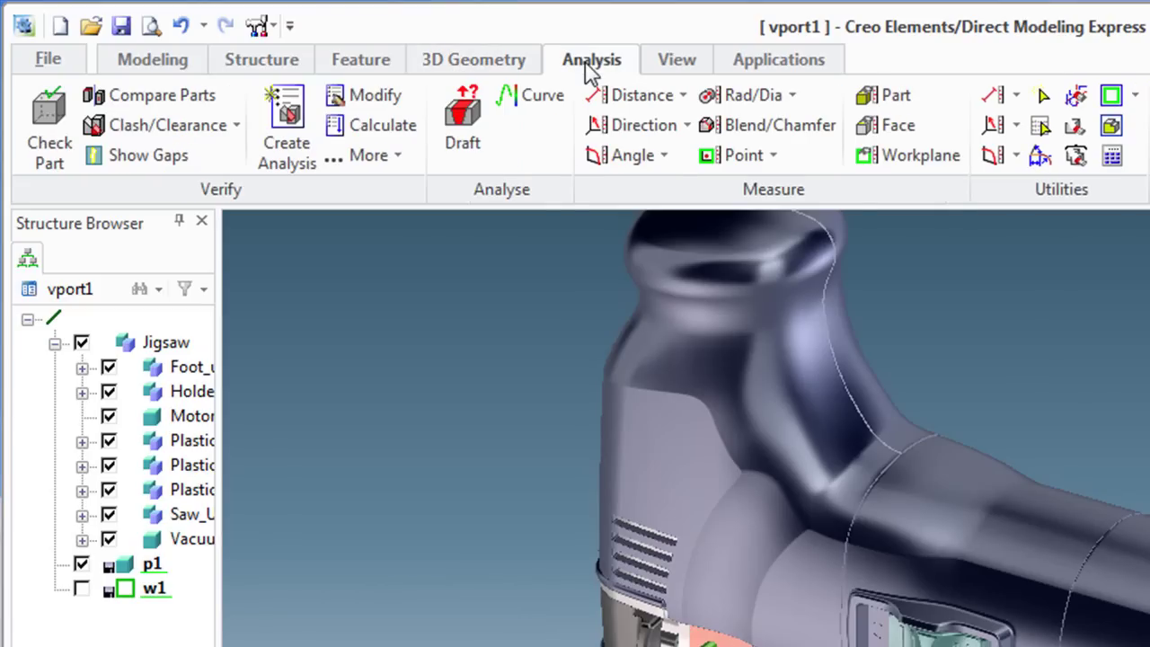
pyautogui.click(680, 70)
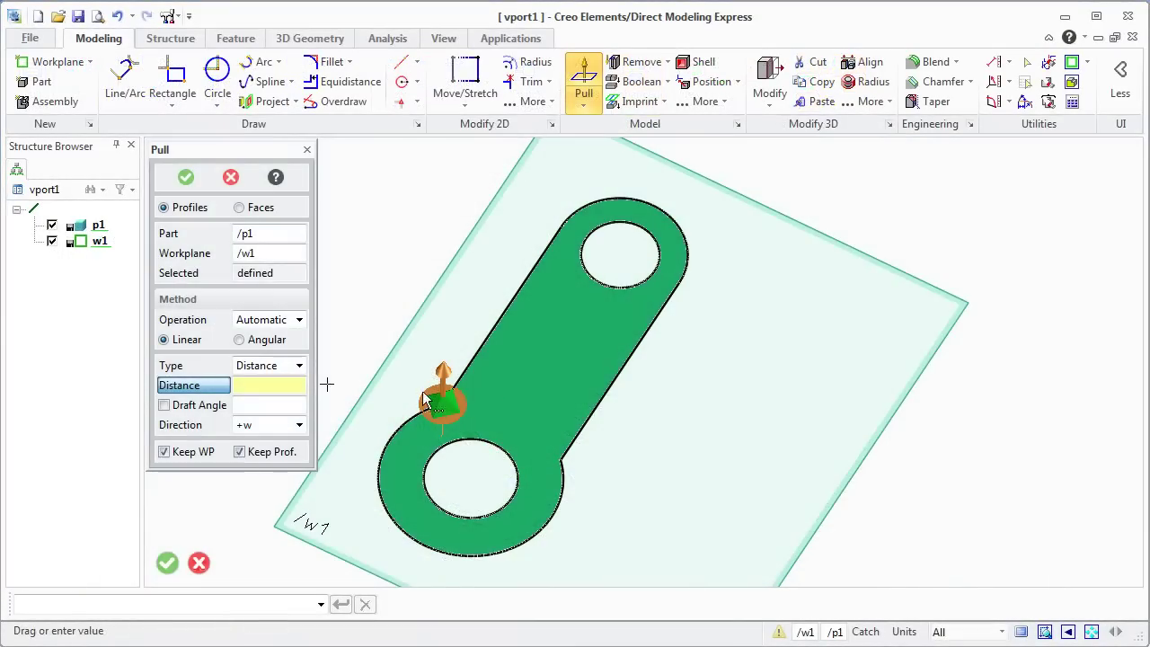
# Pull the two-hole link profile into a solid 1.75 units thick and confirm the extrusion.
pyautogui.moveTo(655, 399); pyautogui.dragTo(654, 371, button='middle')
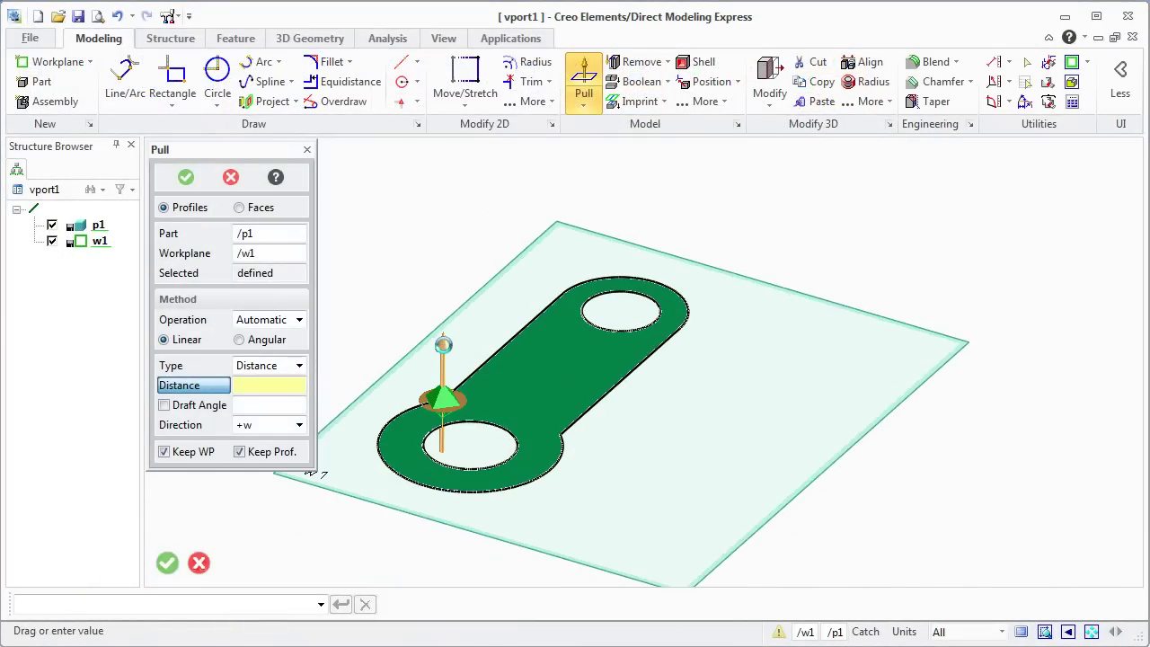
pyautogui.moveTo(443, 344); pyautogui.dragTo(448, 308)
pyautogui.click(401, 342)
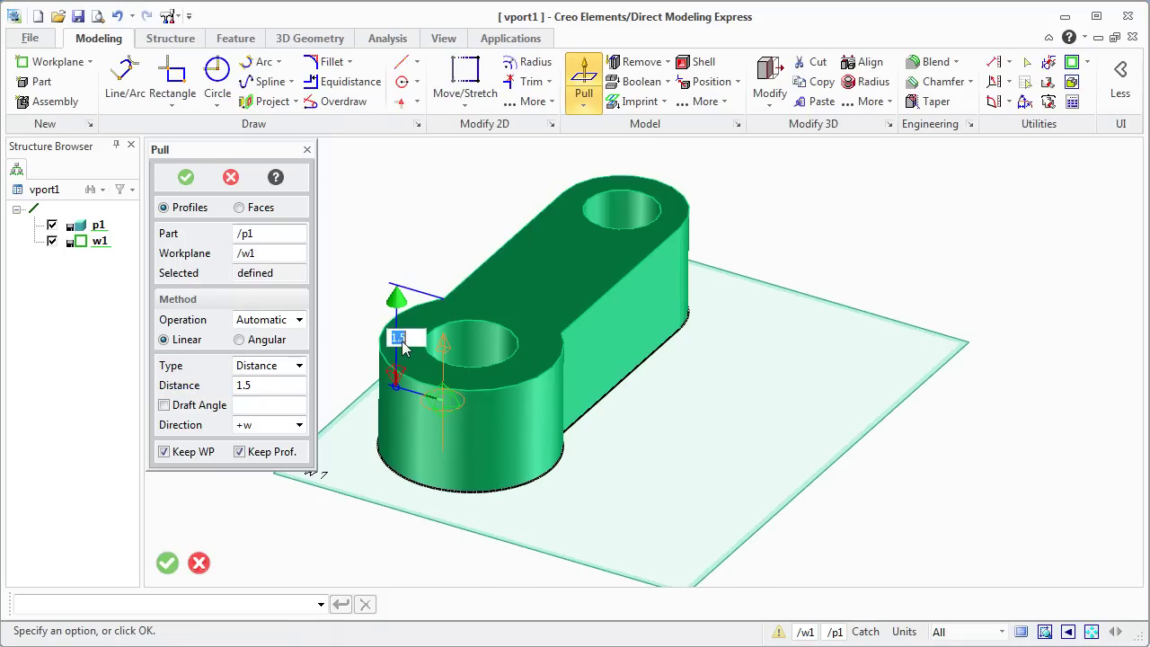
pyautogui.write('1.75')
pyautogui.press('Return')
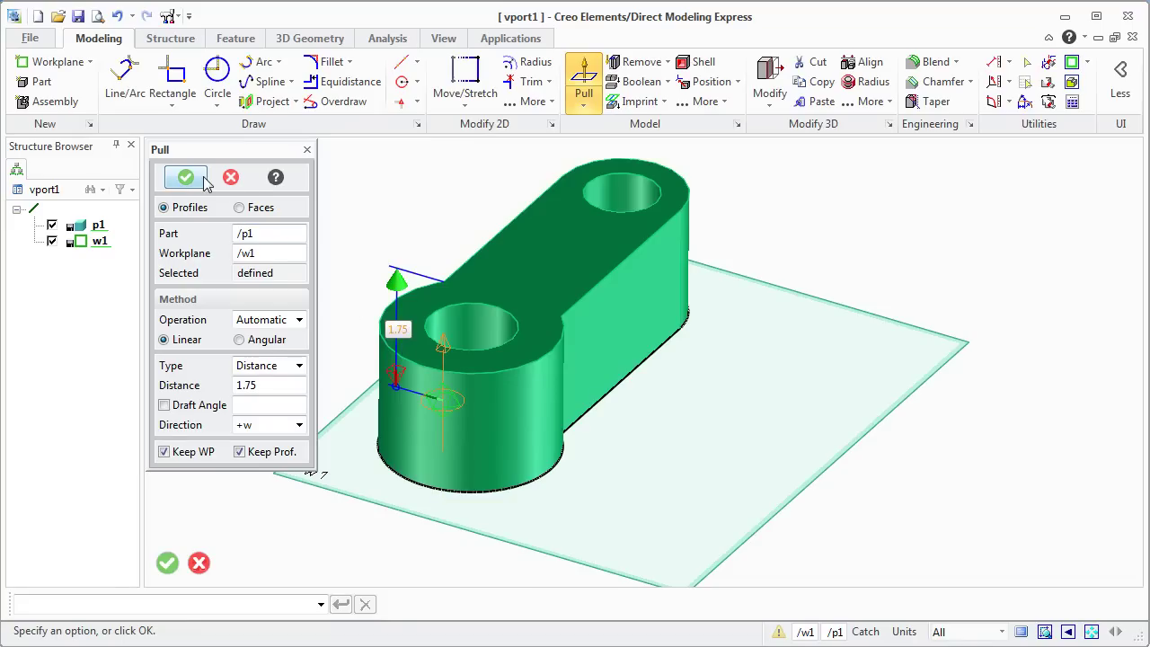
pyautogui.click(186, 178)
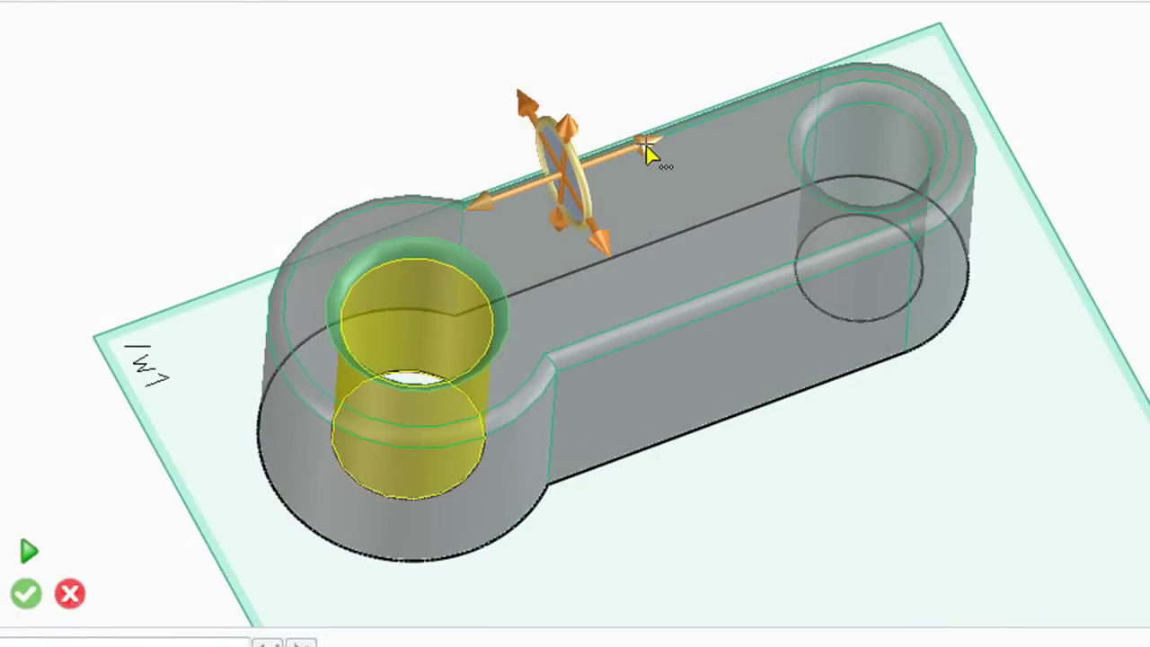
# Move the first hole's boss 1.29 units along the link toward the far hole.
pyautogui.moveTo(647, 144); pyautogui.dragTo(607, 158)
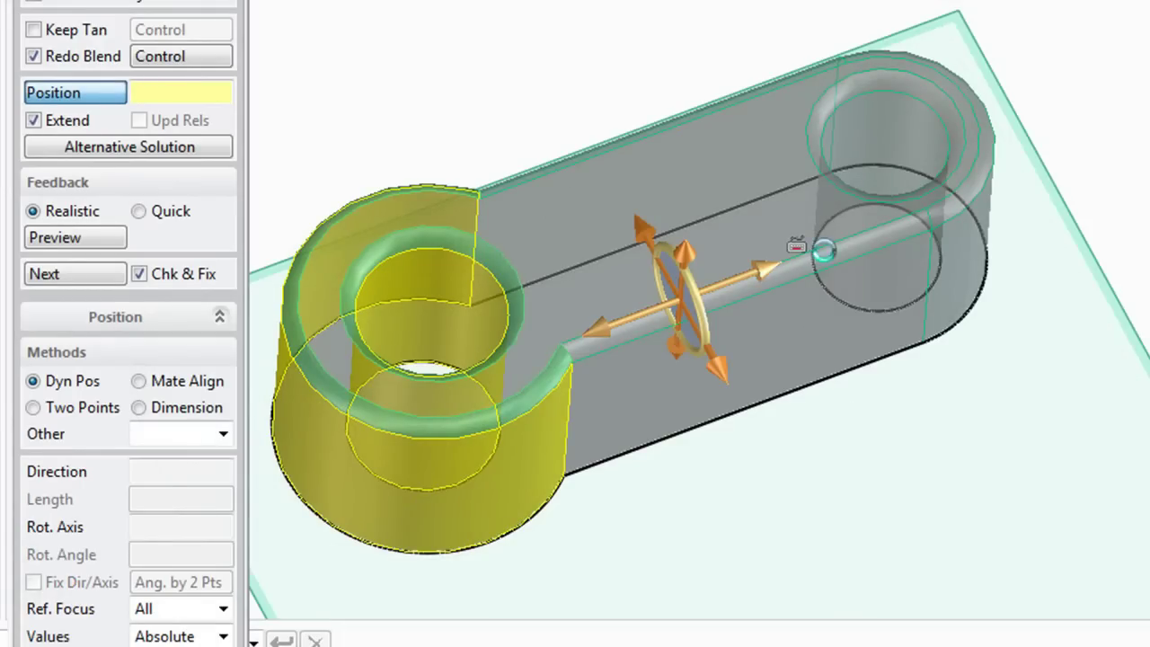
pyautogui.click(859, 238)
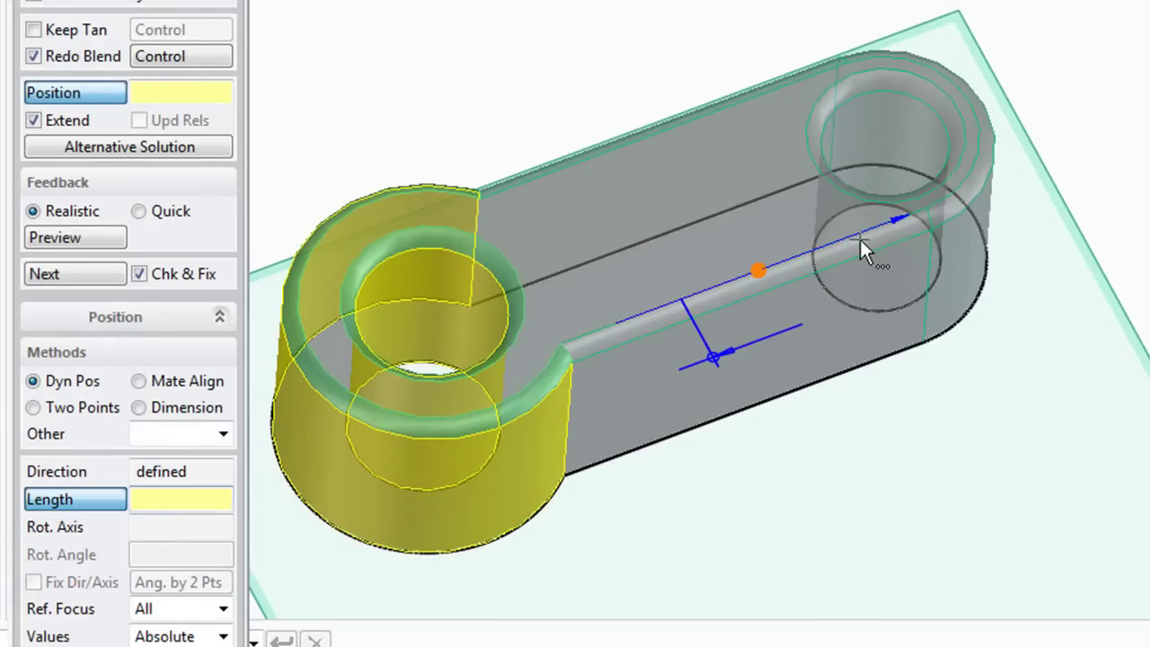
pyautogui.moveTo(889, 221); pyautogui.dragTo(908, 215)
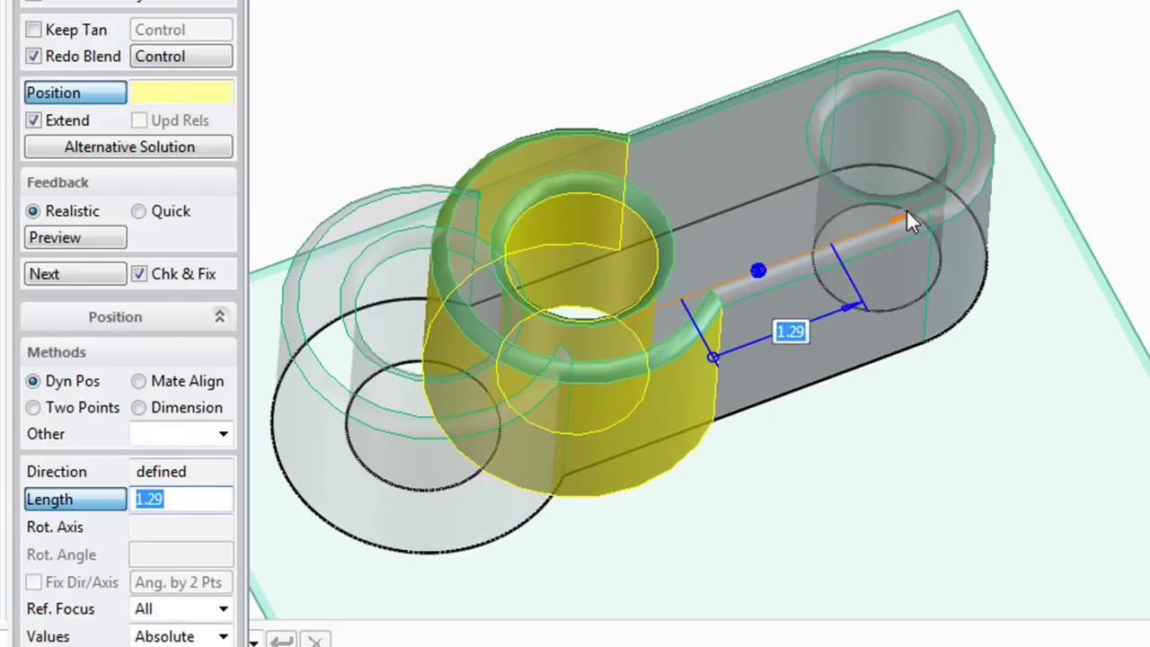
pyautogui.click(316, 51)
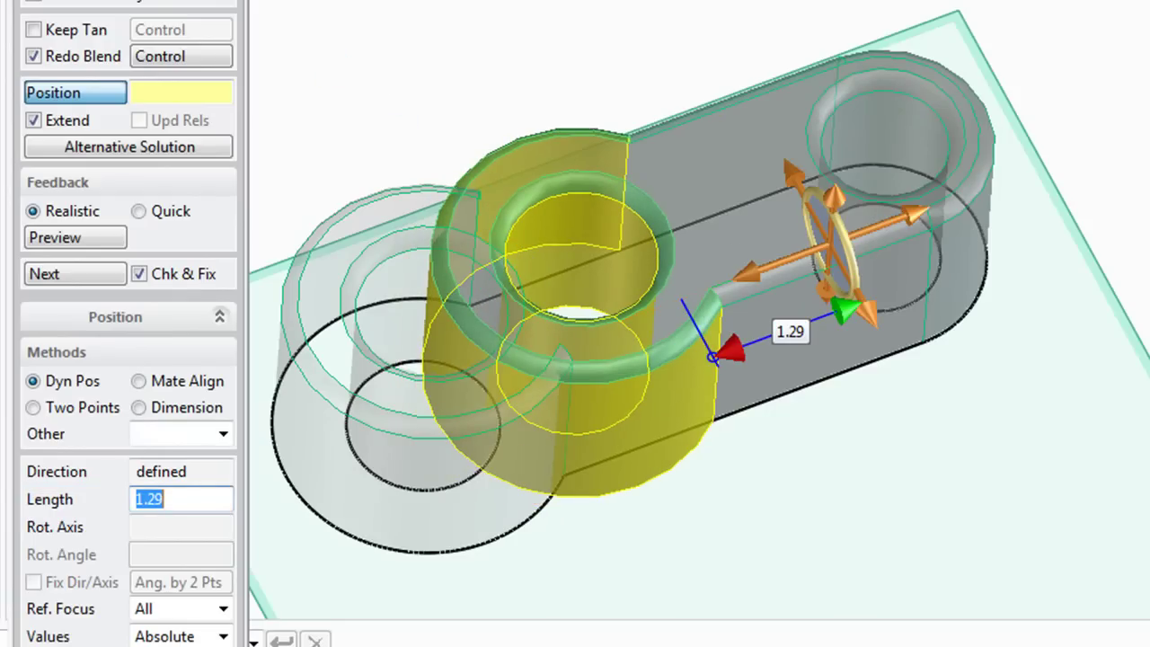
pyautogui.middleClick(976, 465)
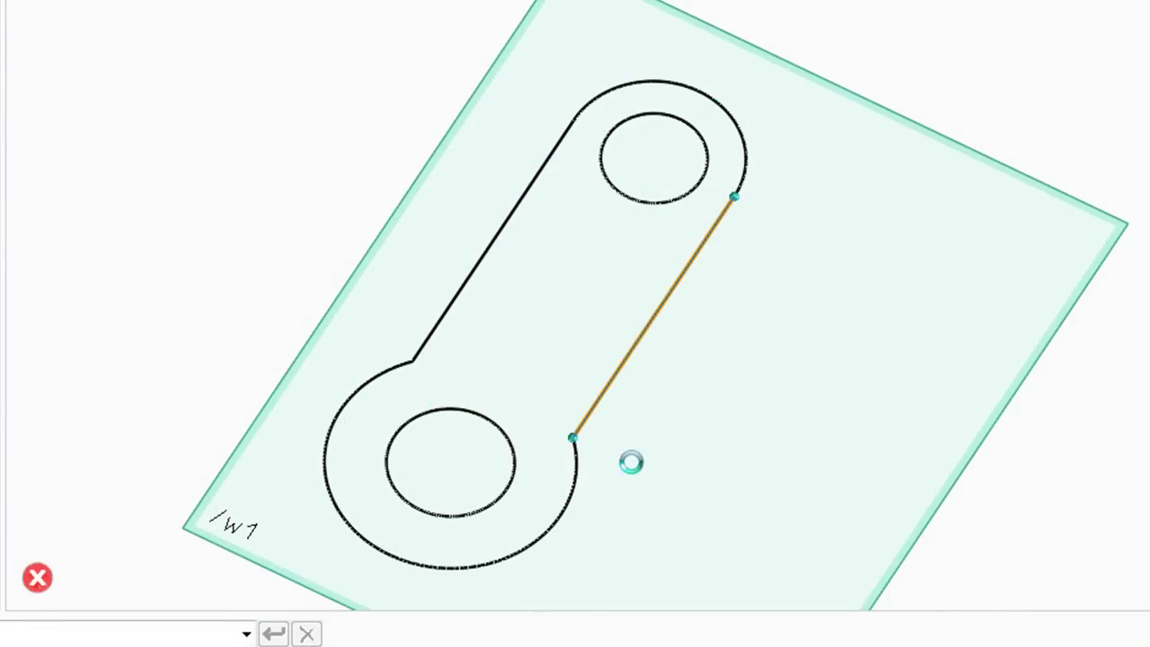
# Snap the straight edge's endpoint onto the arc and drag an equidistant offset of the outline.
pyautogui.moveTo(631, 462); pyautogui.dragTo(580, 449)
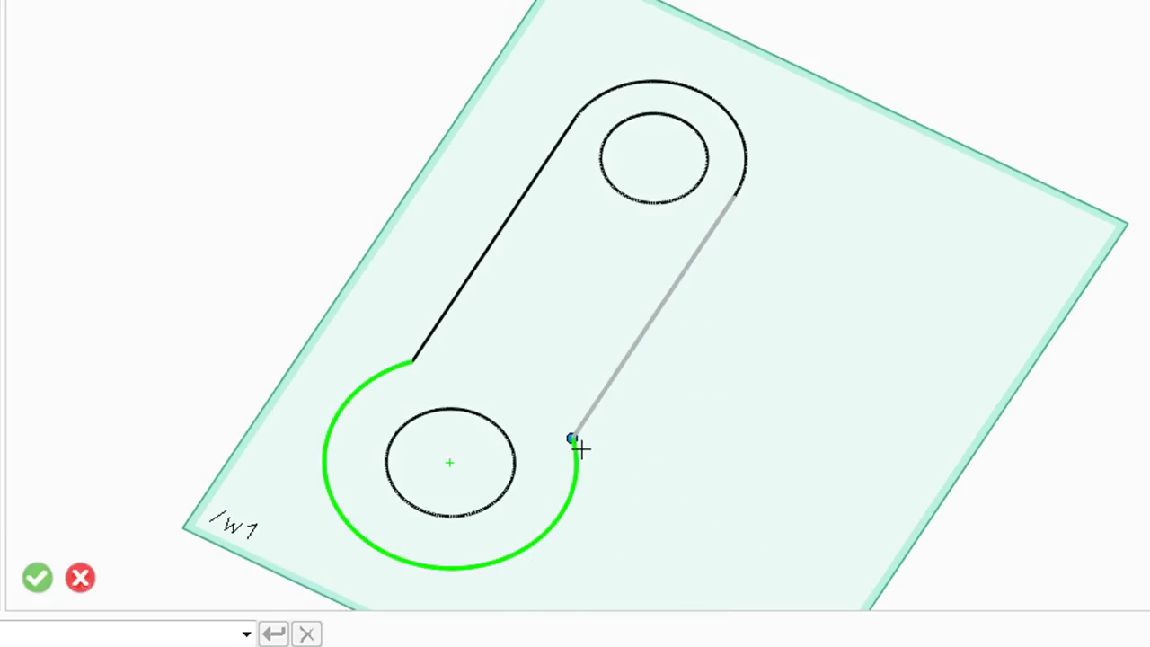
pyautogui.click(692, 259)
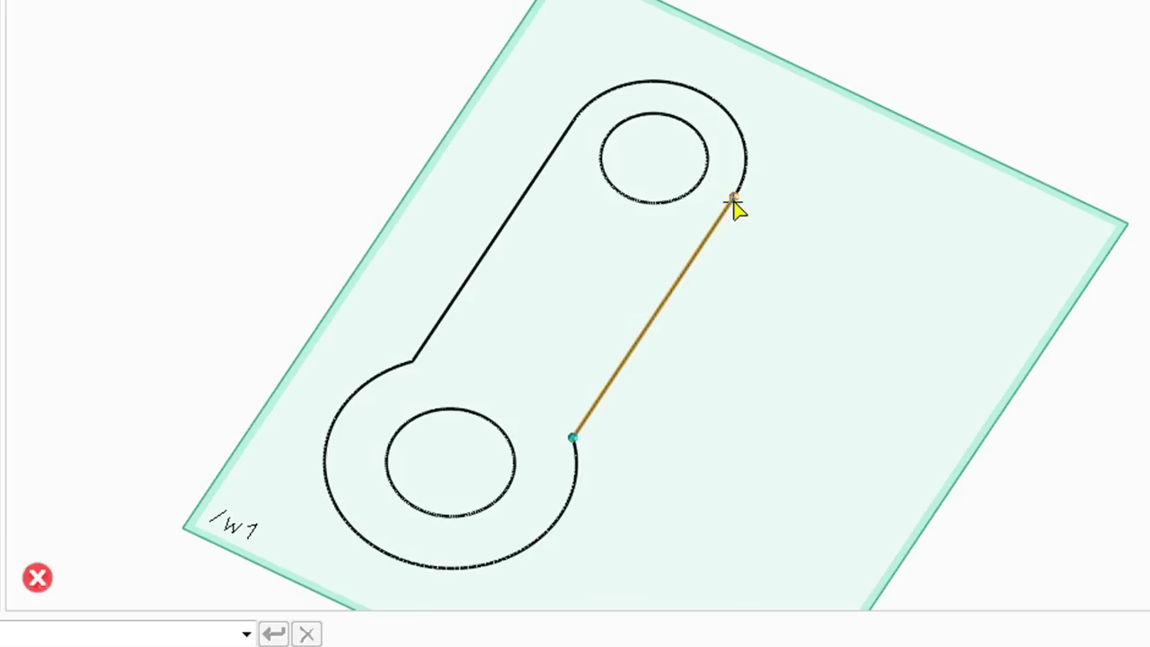
pyautogui.moveTo(734, 200)
pyautogui.mouseDown()
pyautogui.moveTo(800, 228)
pyautogui.moveTo(760, 221)
pyautogui.moveTo(790, 336)
pyautogui.moveTo(784, 348)
pyautogui.moveTo(770, 246)
pyautogui.moveTo(775, 363)
pyautogui.moveTo(738, 209)
pyautogui.mouseUp()
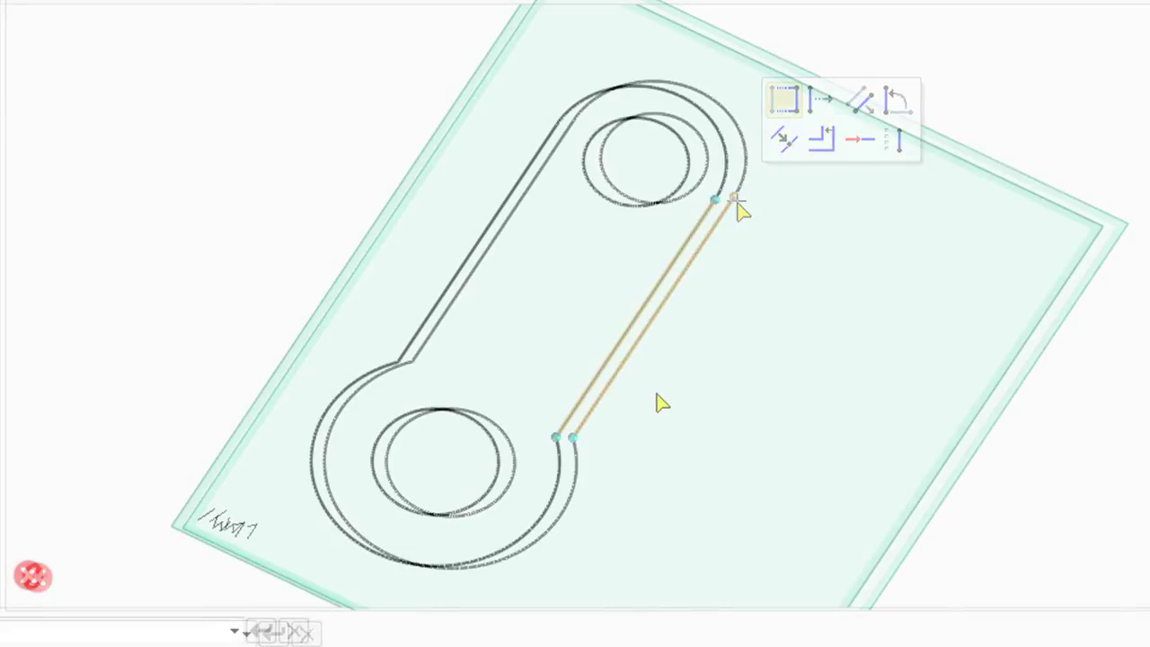
pyautogui.click(626, 321)
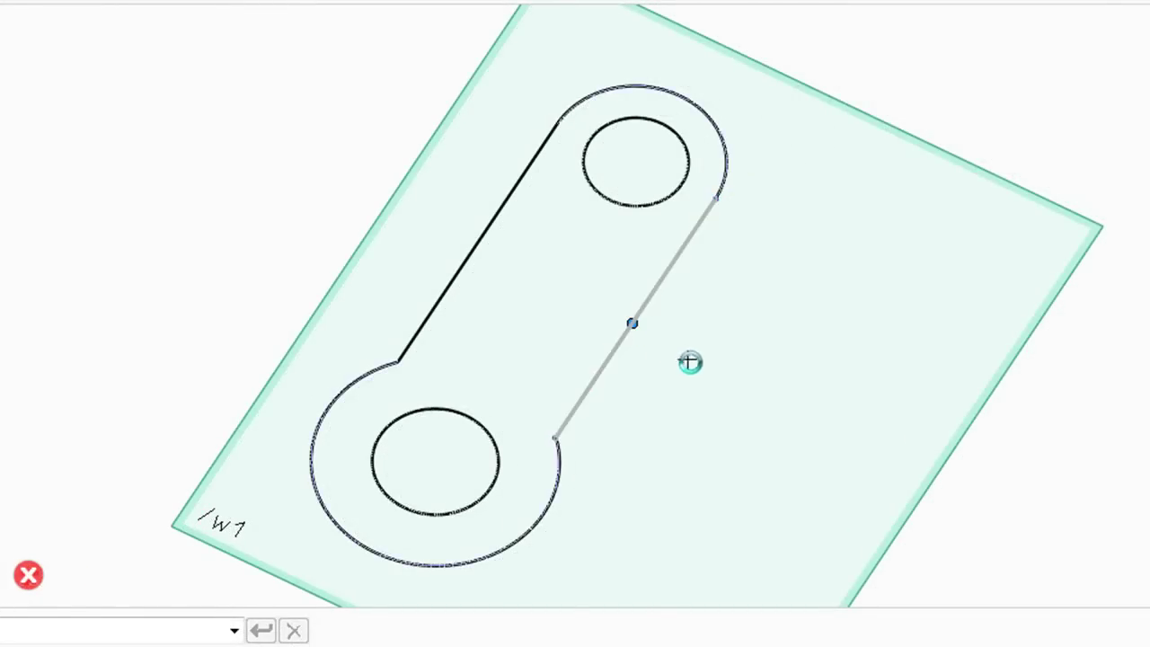
pyautogui.moveTo(685, 357); pyautogui.dragTo(637, 336)
# Finish the offset, create new part p2, and begin pulling the bore circle into it.
pyautogui.click(628, 328)
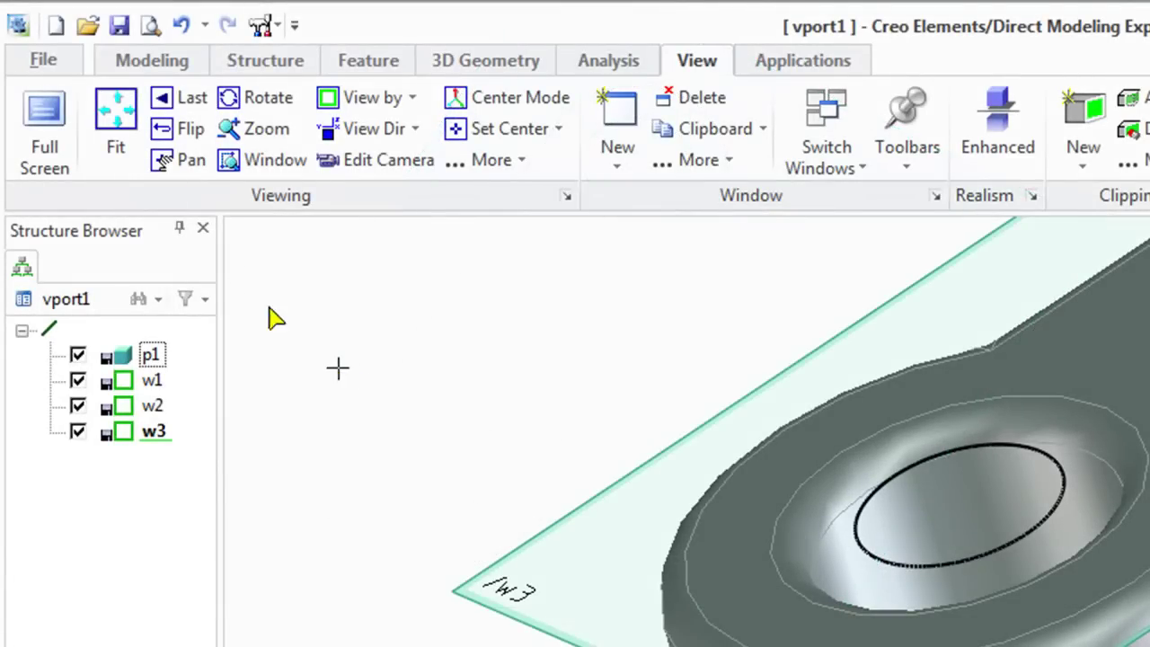
pyautogui.click(261, 63)
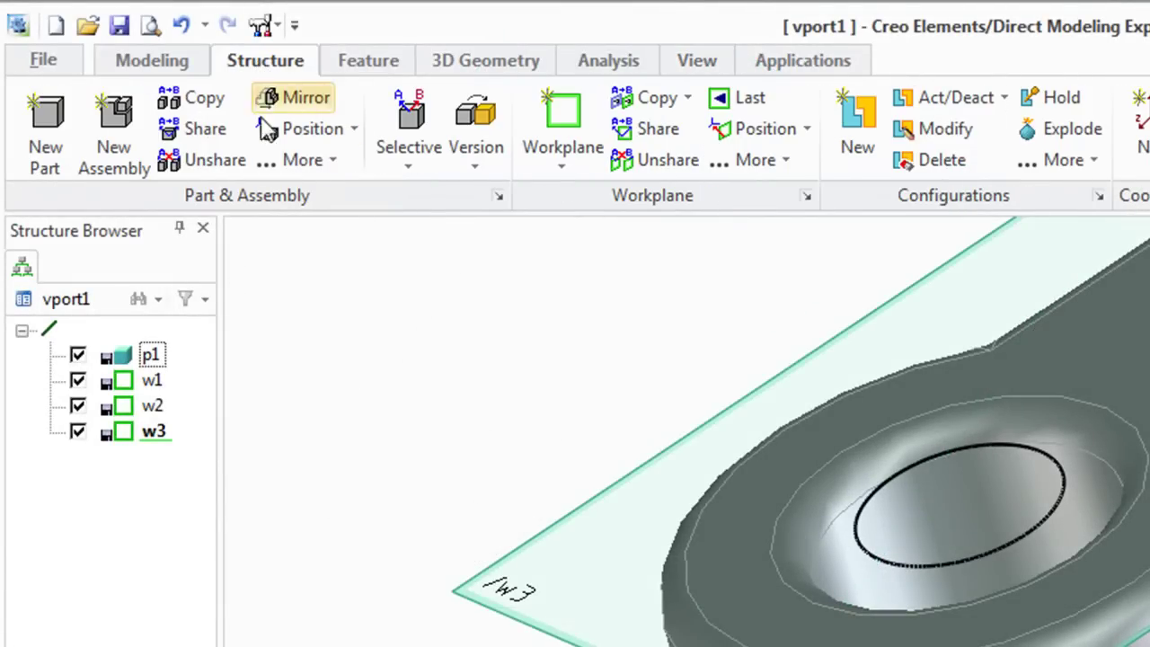
pyautogui.click(49, 143)
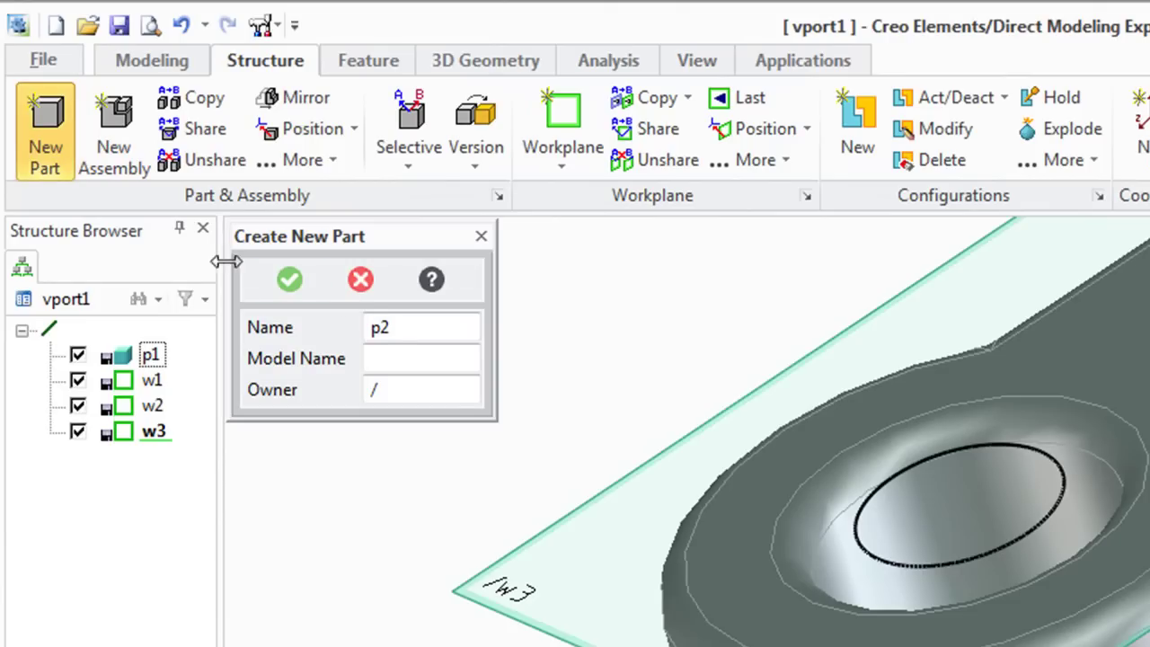
pyautogui.click(288, 285)
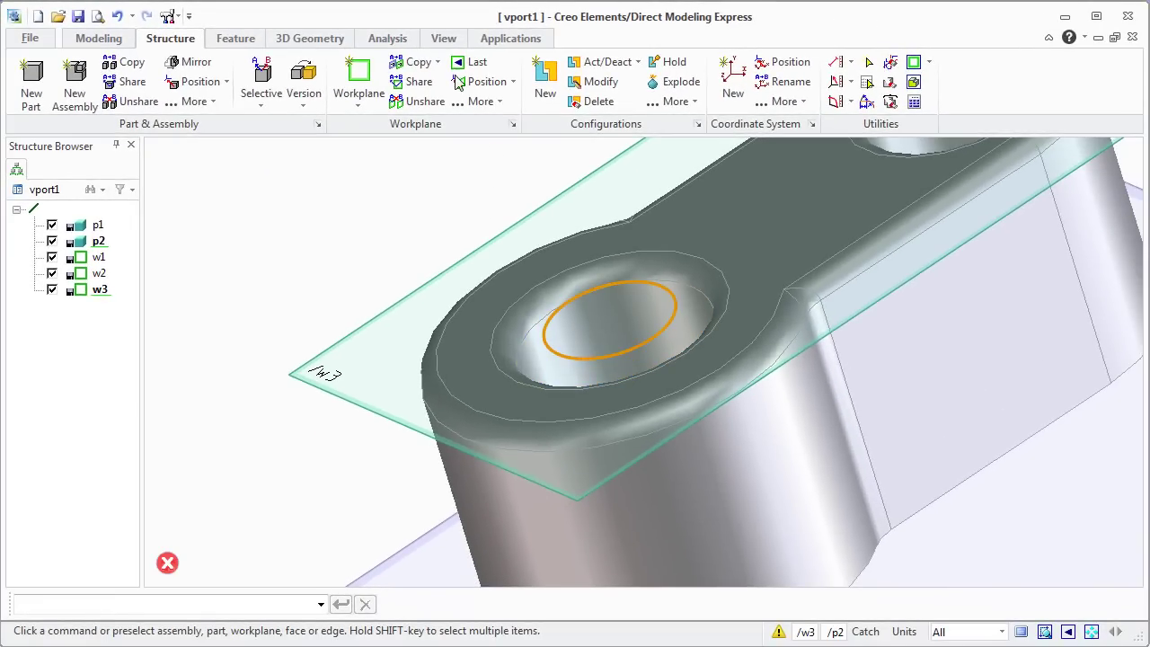
pyautogui.click(105, 40)
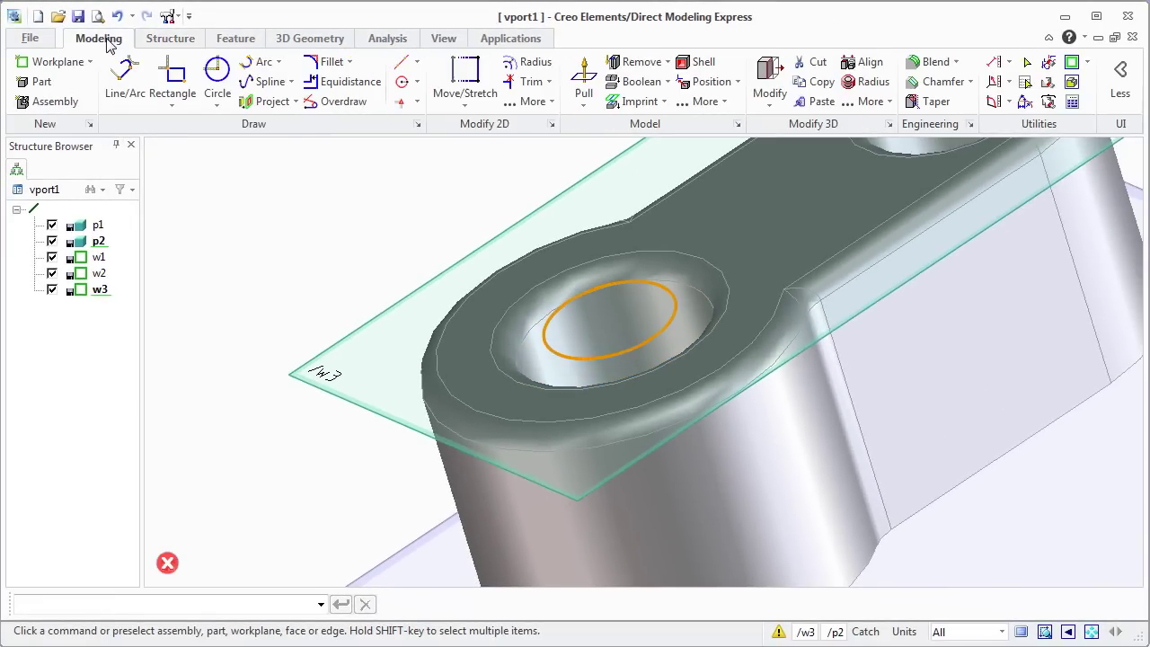
pyautogui.click(579, 74)
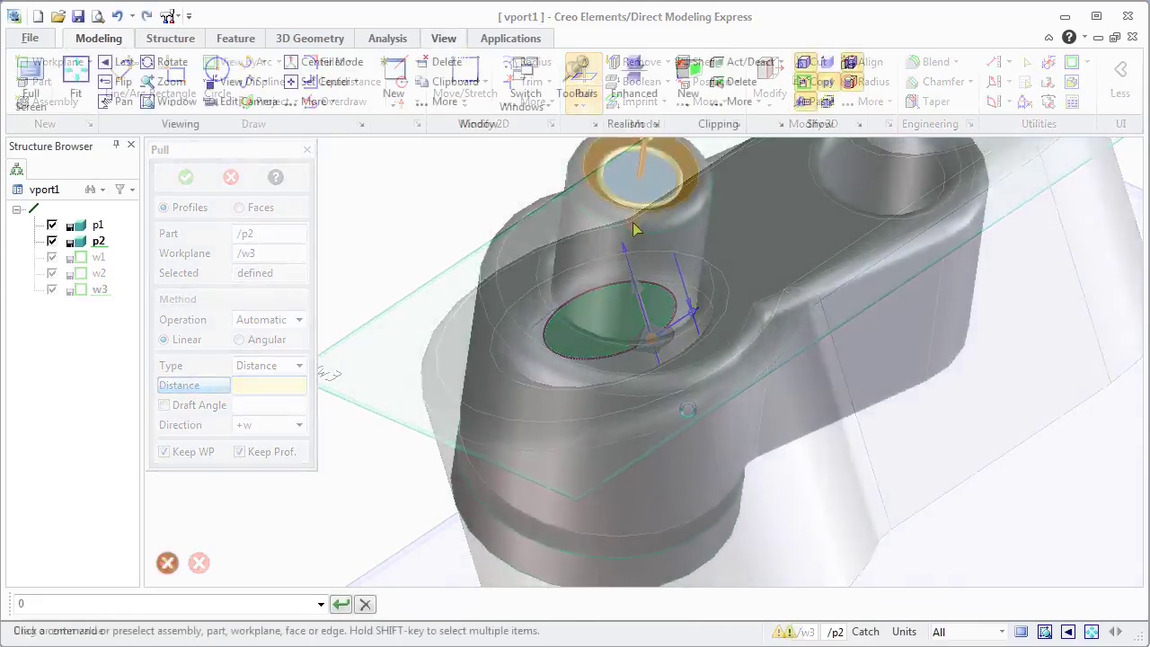
# Offset the cylindrical boss's top face by 0.9 and confirm.
pyautogui.click(634, 230)
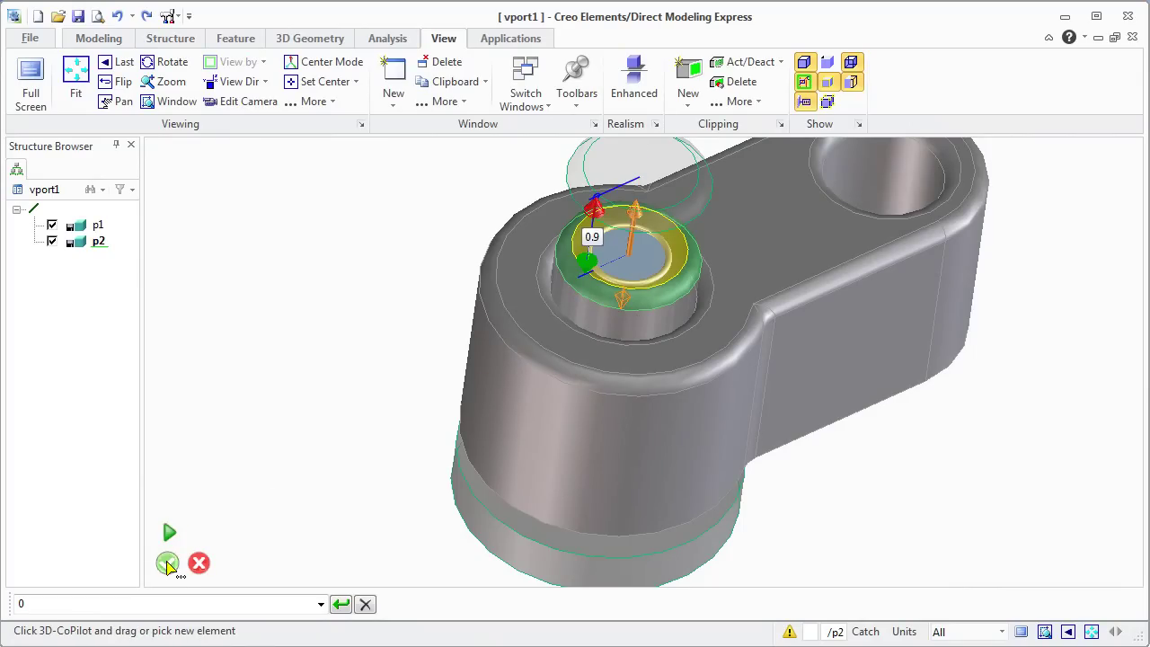
pyautogui.click(168, 562)
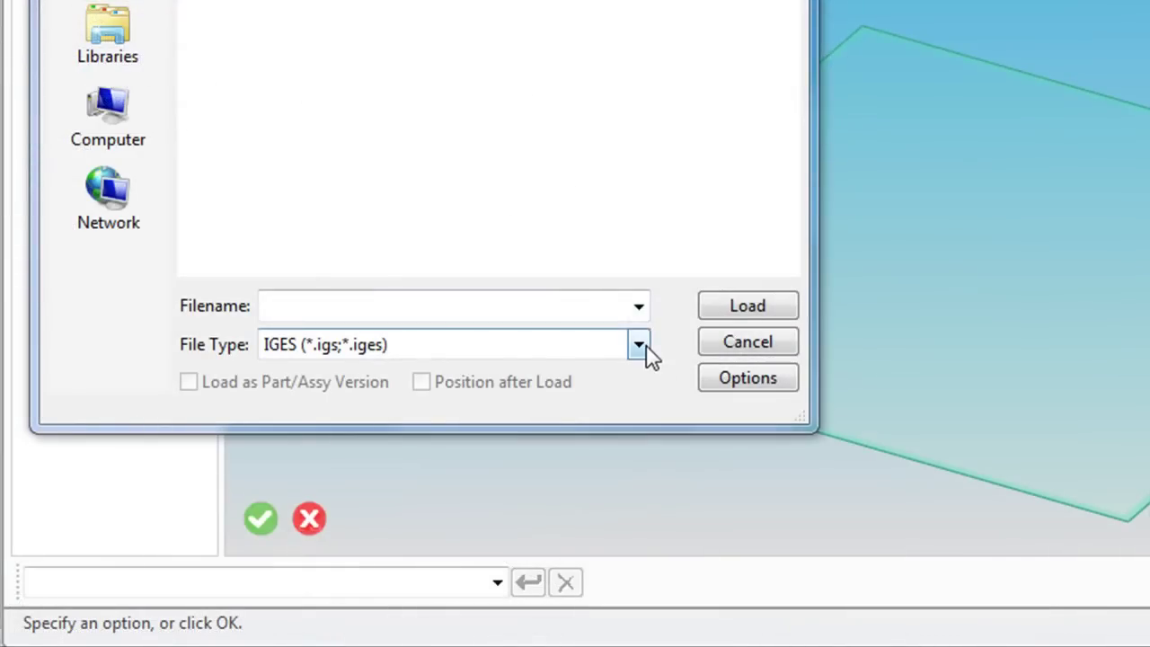
# Filter the Load dialog to IGES files and load SW3dPS-fisheye_camera.IGS.
pyautogui.click(640, 347)
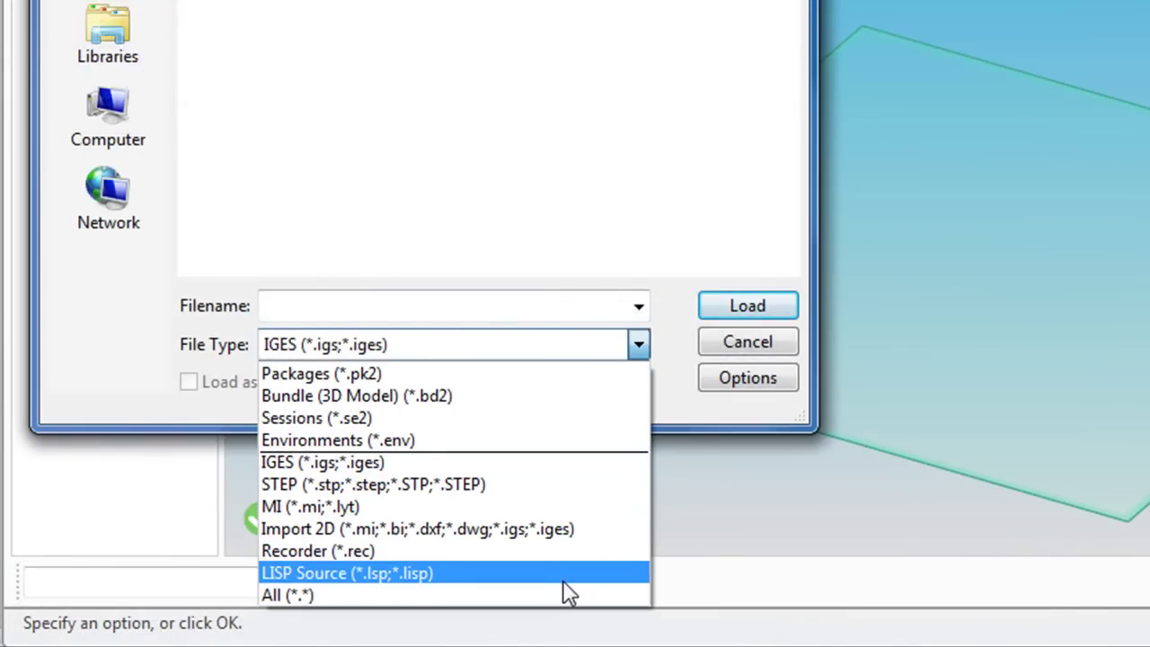
pyautogui.click(559, 467)
pyautogui.click(176, 128)
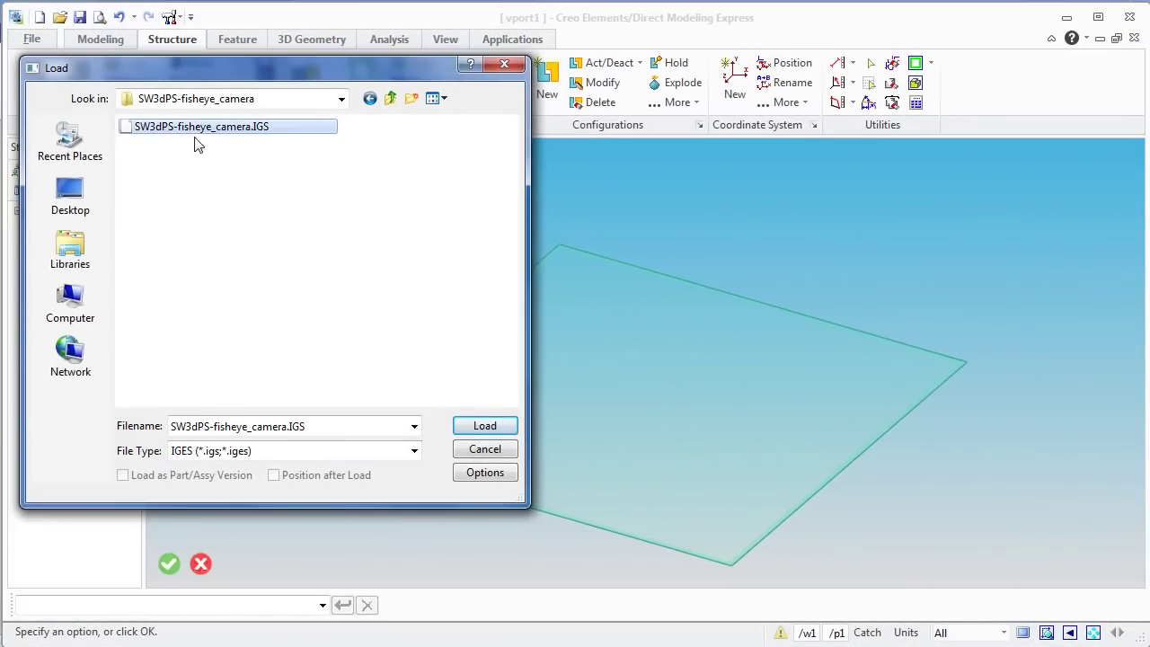
pyautogui.click(480, 427)
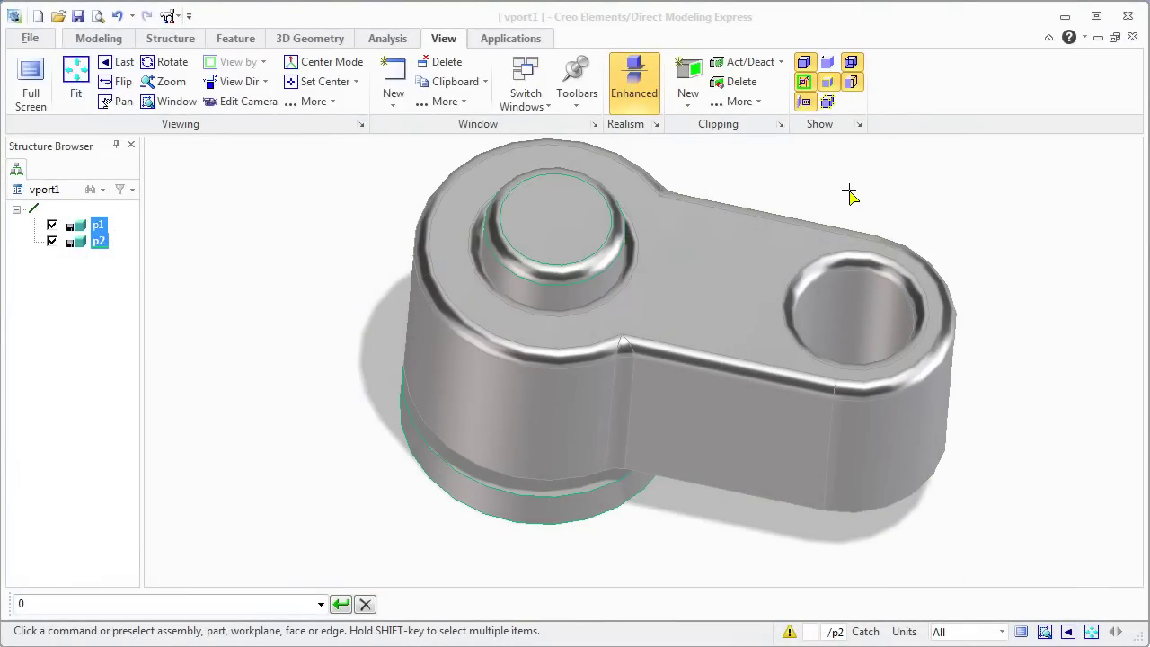
# In Enhanced Realism settings, toggle the floor display off and back on, then view Background settings.
pyautogui.click(656, 126)
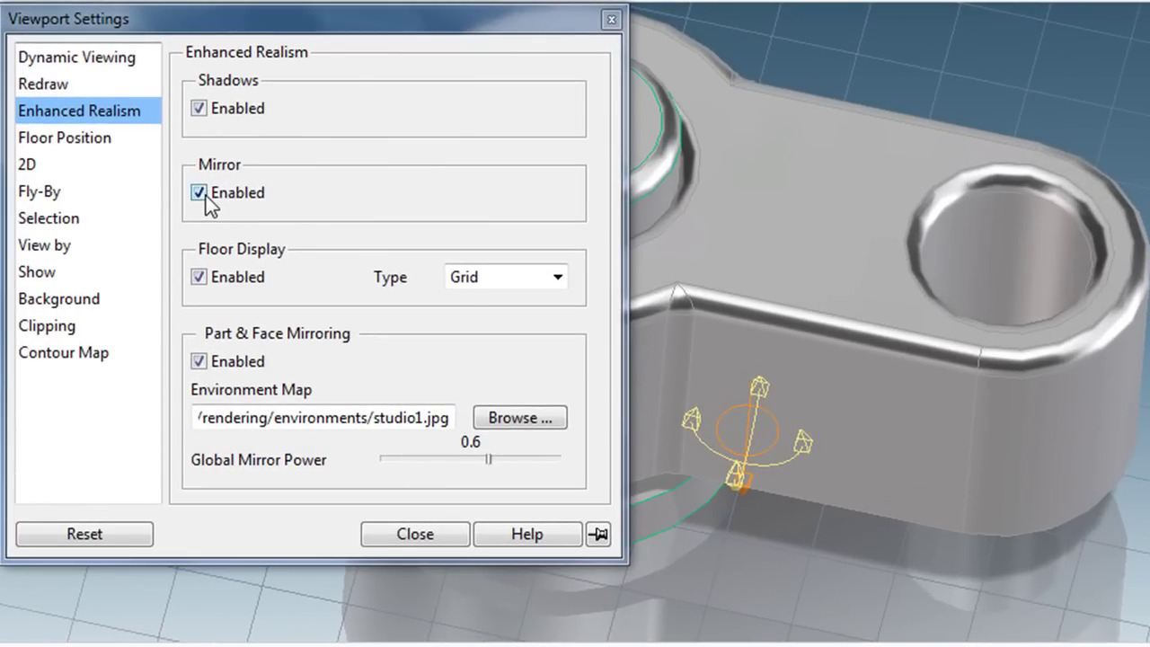
pyautogui.click(286, 330)
pyautogui.click(199, 275)
pyautogui.click(54, 300)
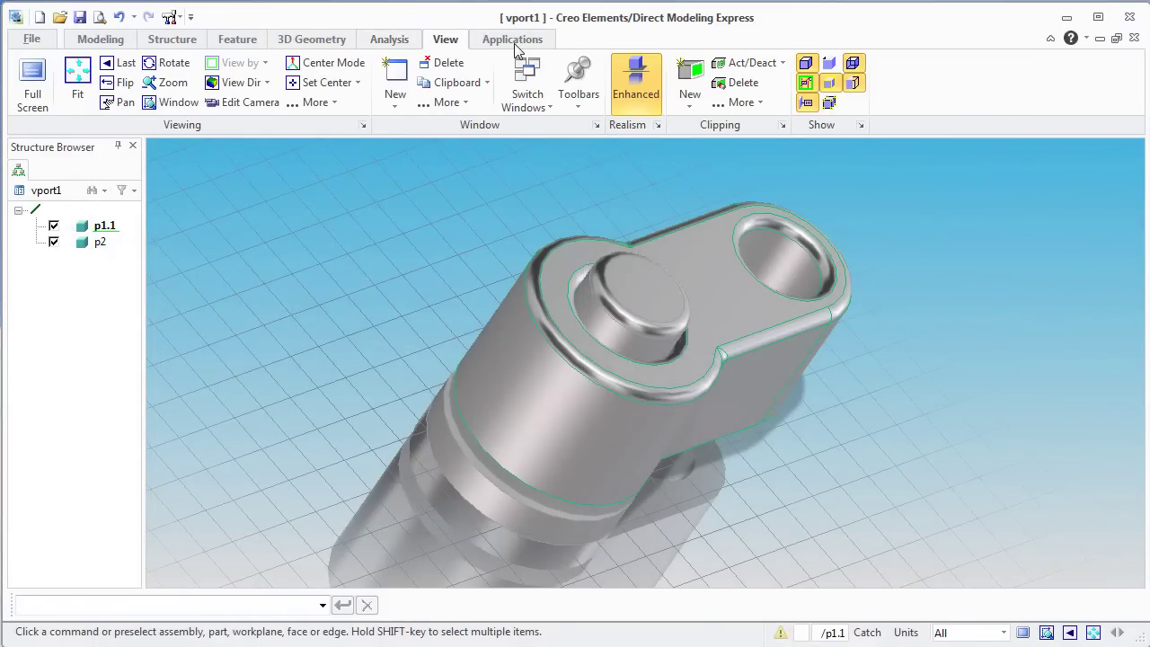
# Browse the Express add-on modules under Applications, then return to Modeling.
pyautogui.click(513, 39)
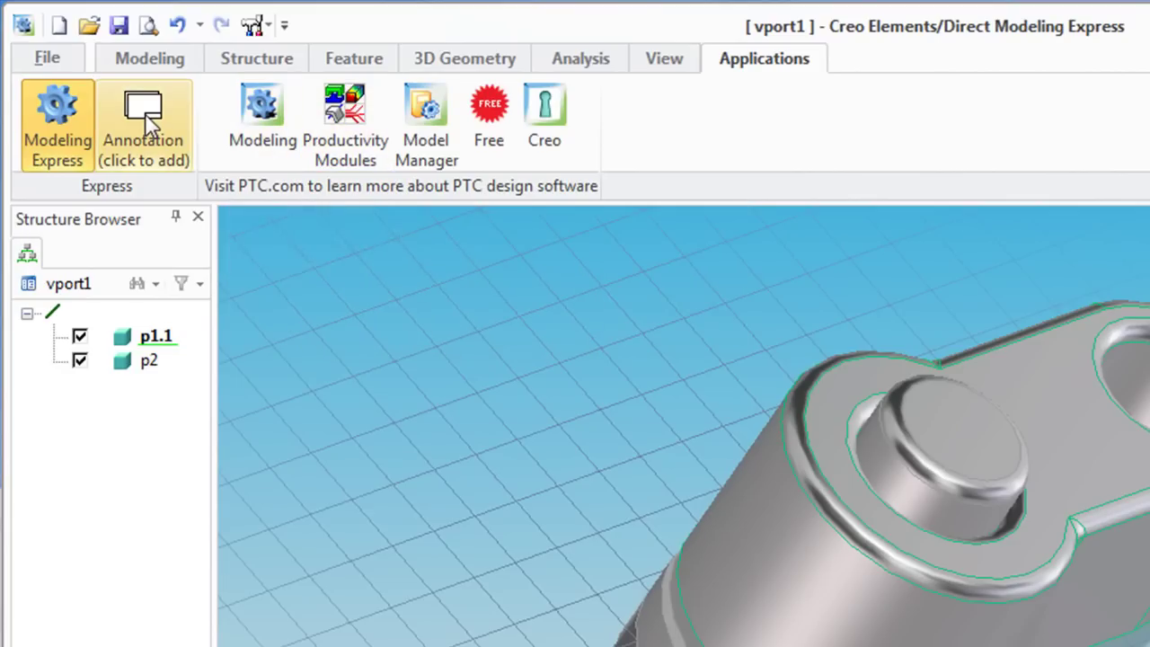
pyautogui.click(149, 59)
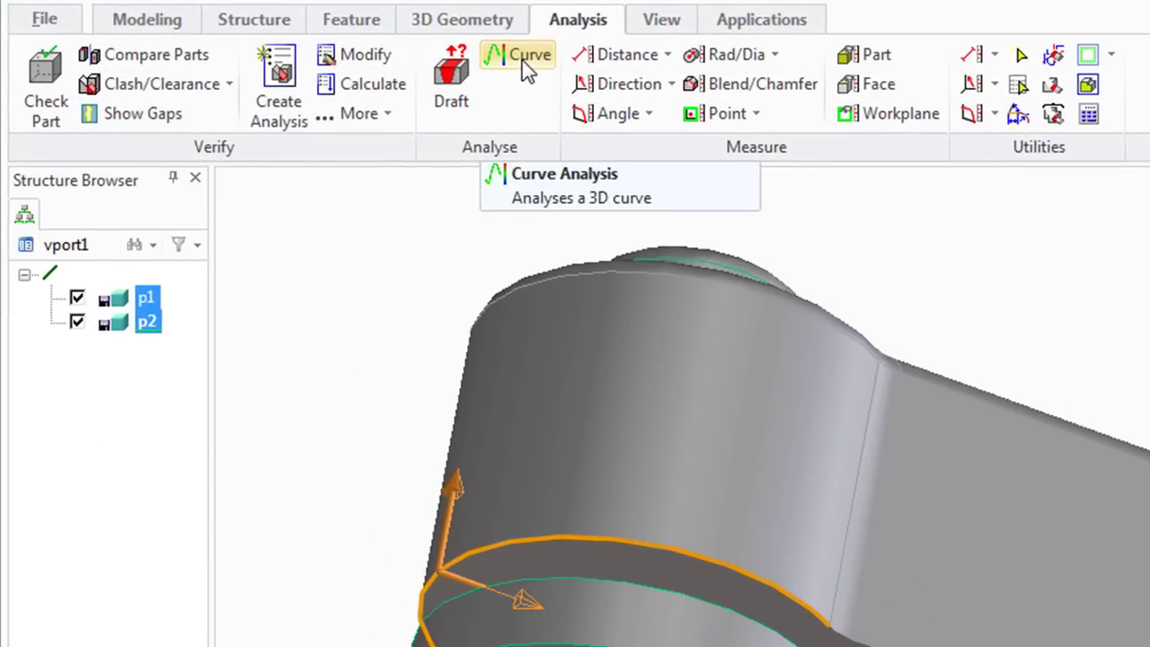
# Show the curvature comb on the base's circular edge, then close the Crv Analysis dialog.
pyautogui.click(347, 62)
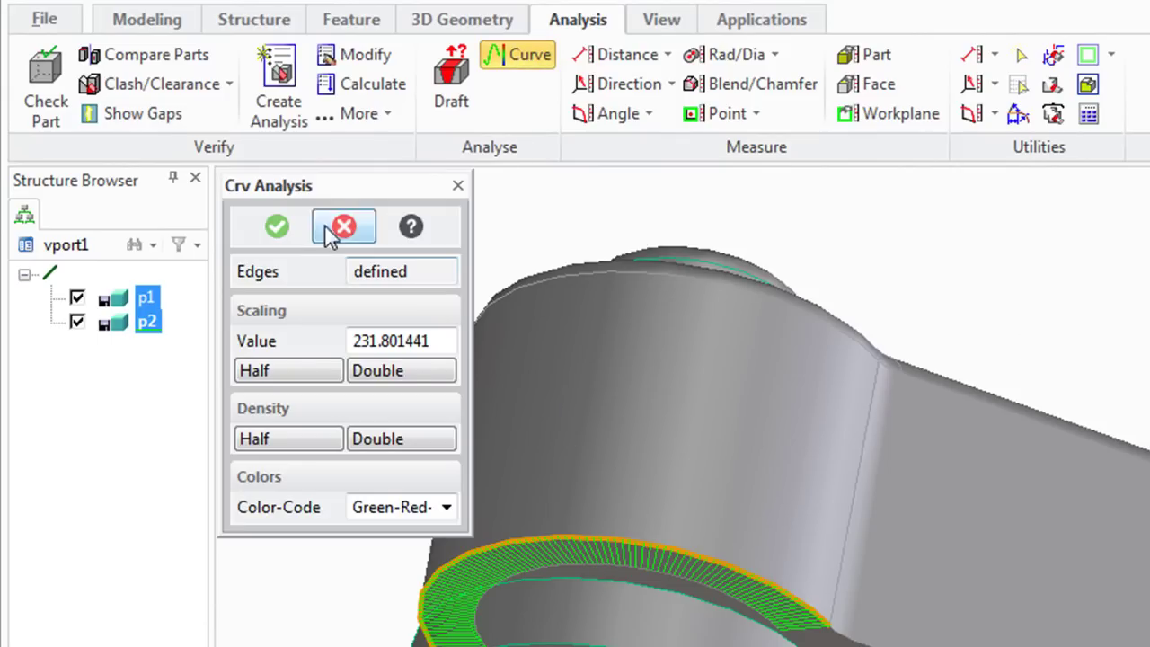
pyautogui.click(274, 227)
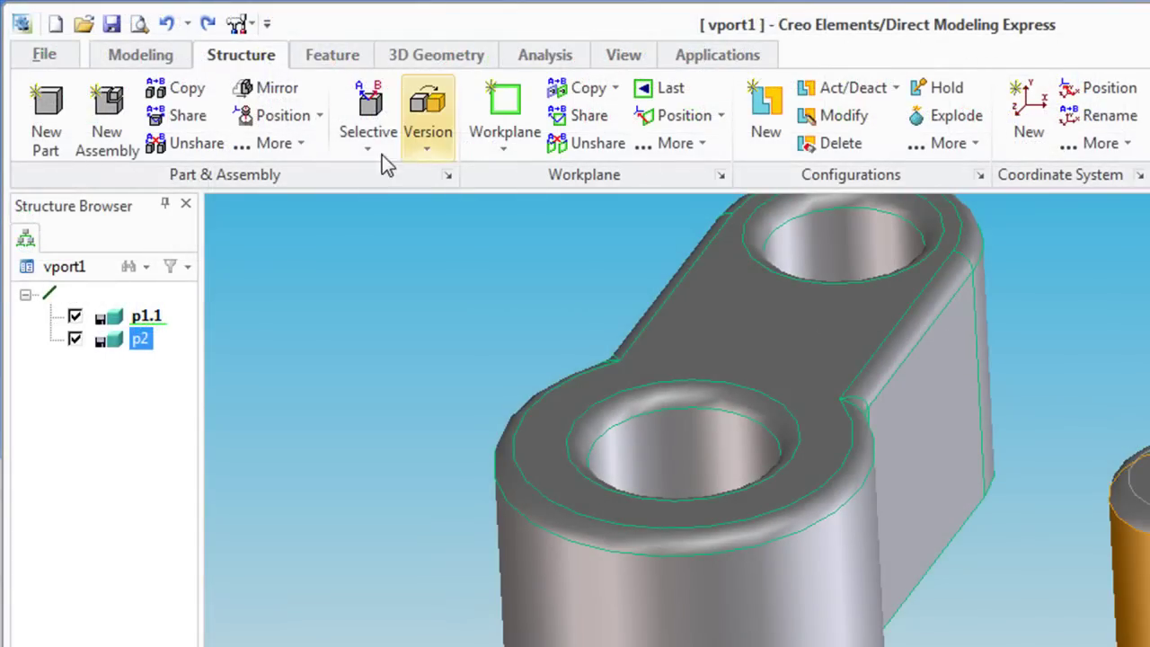
# Align pin p2 by axis into the hole of part p1.1.
pyautogui.click(320, 116)
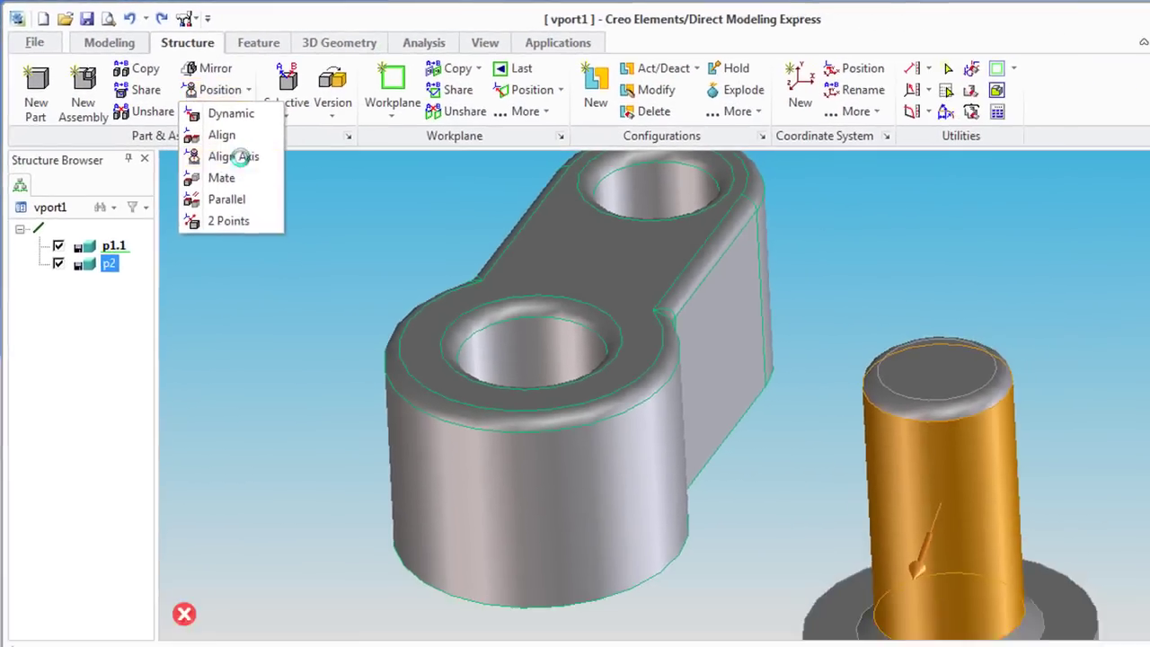
pyautogui.click(305, 201)
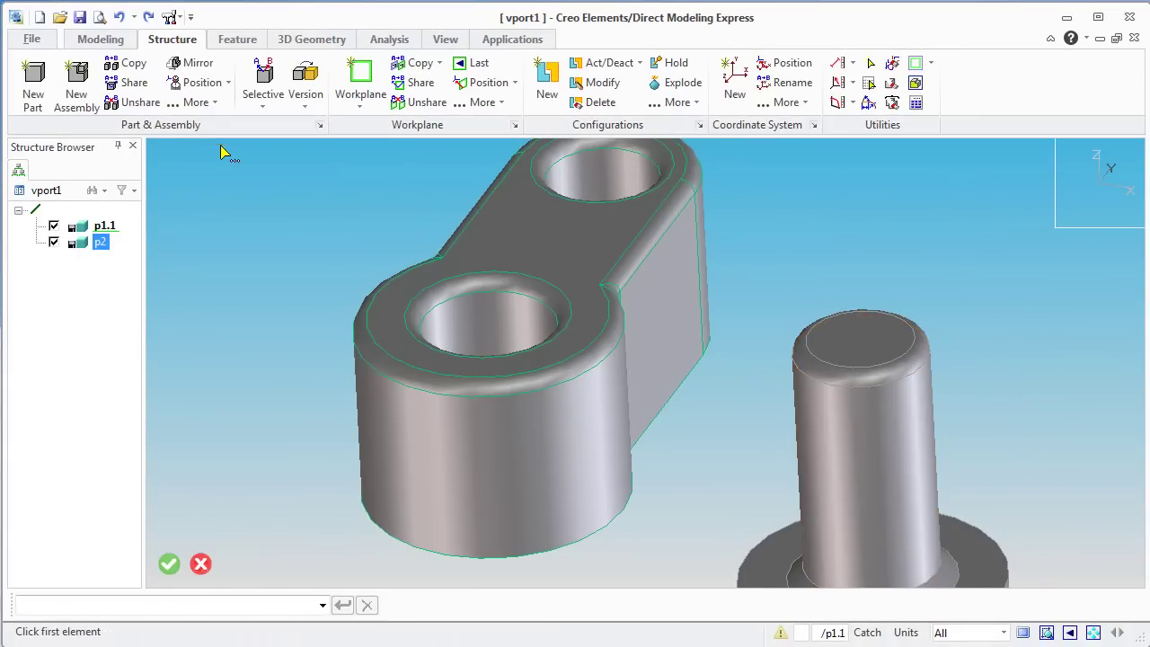
pyautogui.click(511, 337)
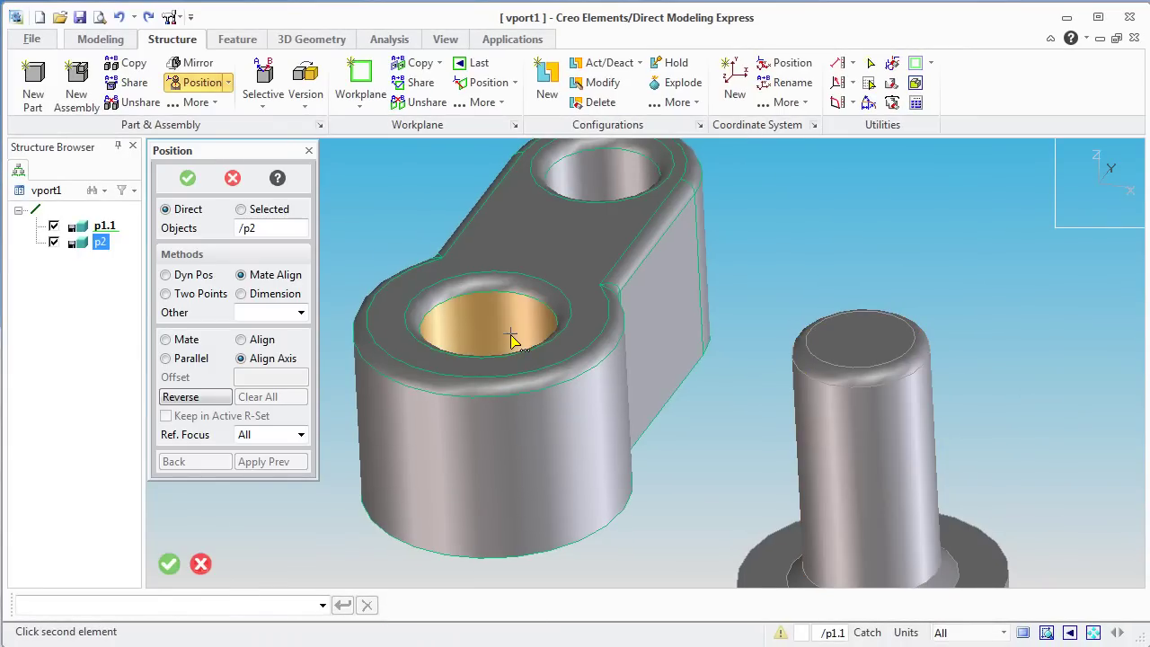
pyautogui.click(511, 338)
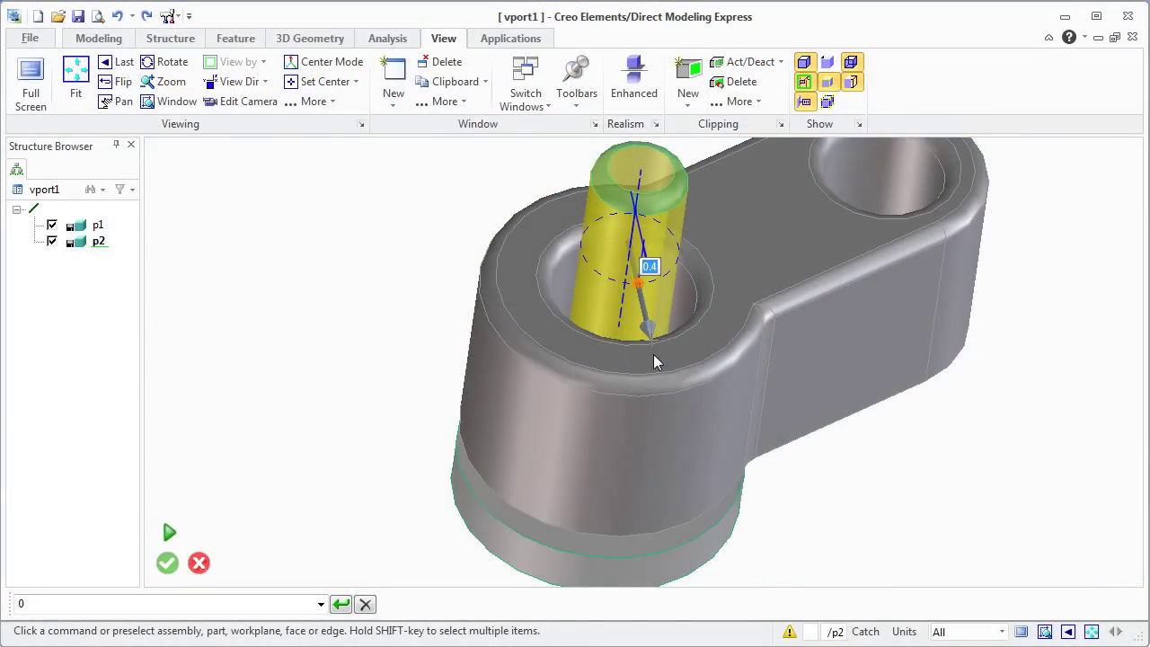
# Change the pin's size value to 0.6 and confirm.
pyautogui.scroll(3, 657, 357)
pyautogui.scroll(-3, 652, 305)
pyautogui.click(648, 260)
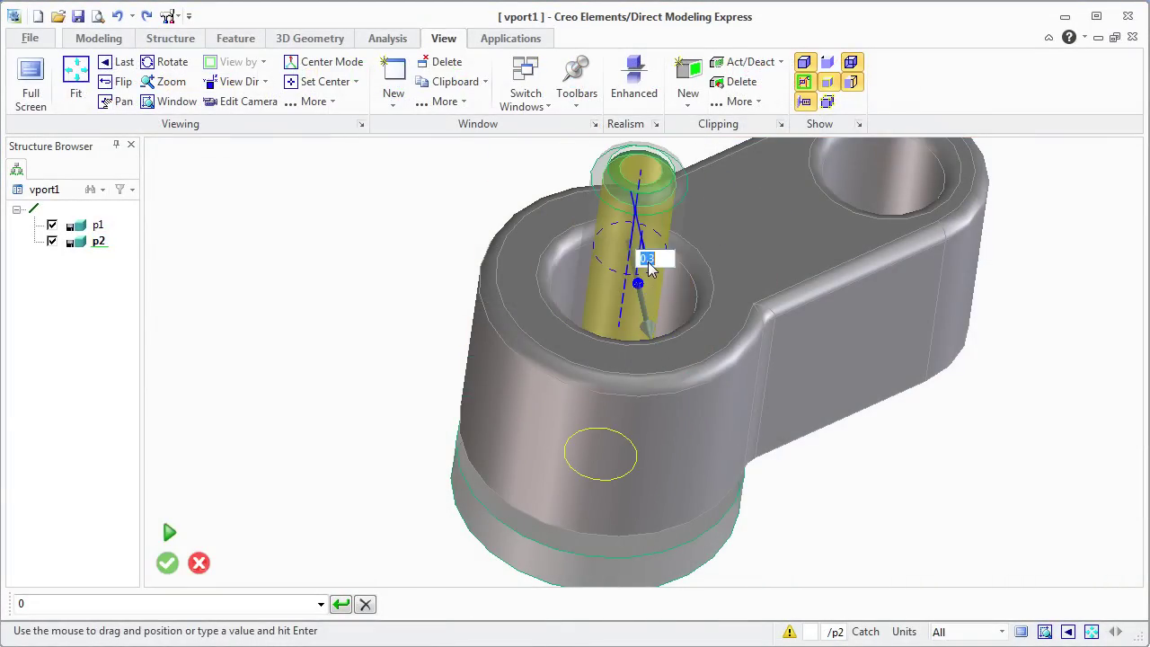
pyautogui.write('0.6')
pyautogui.press('Return')
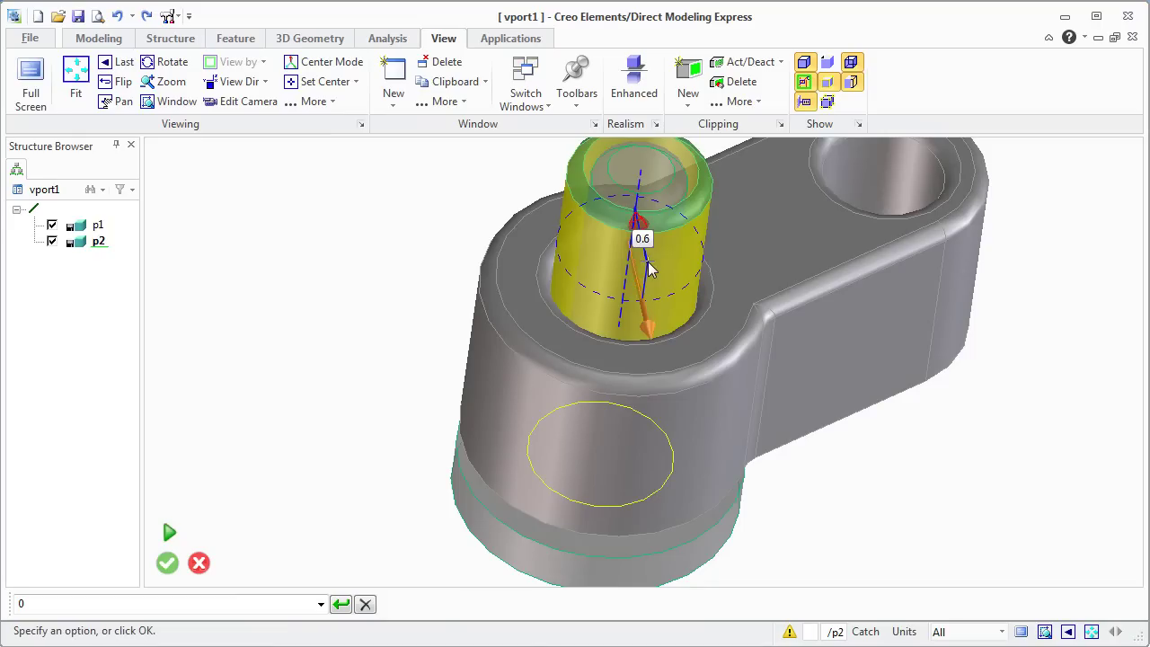
pyautogui.click(167, 563)
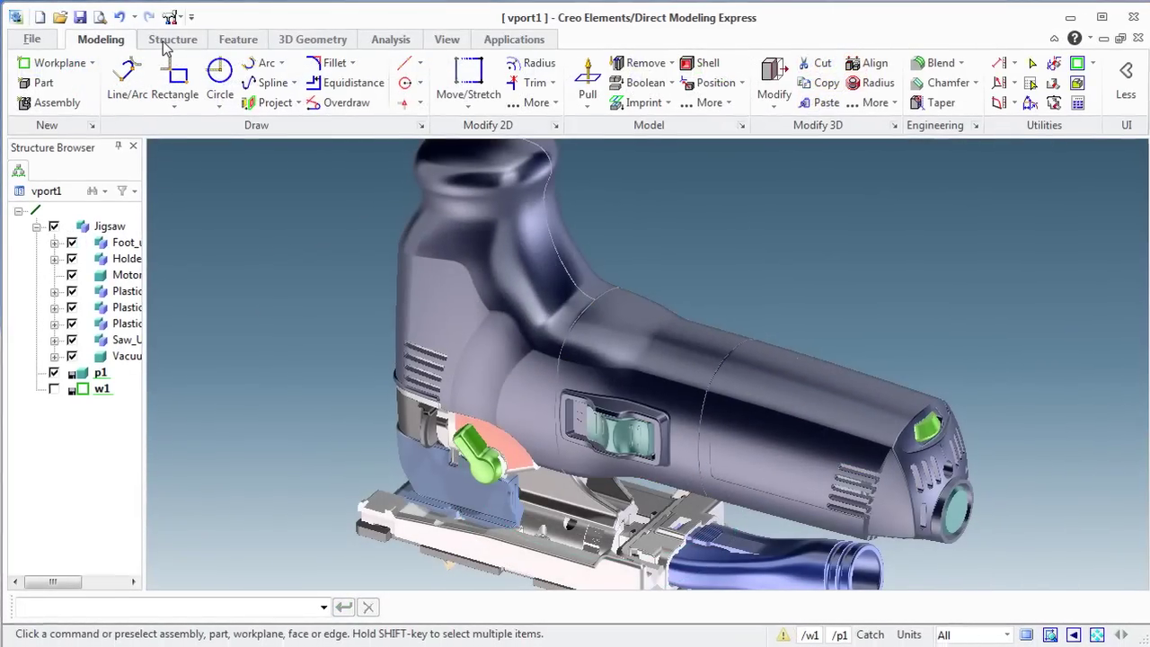
# Step through the Structure, Feature, 3D Geometry, Analysis and View tool sets, ending on View.
pyautogui.click(168, 44)
pyautogui.click(326, 54)
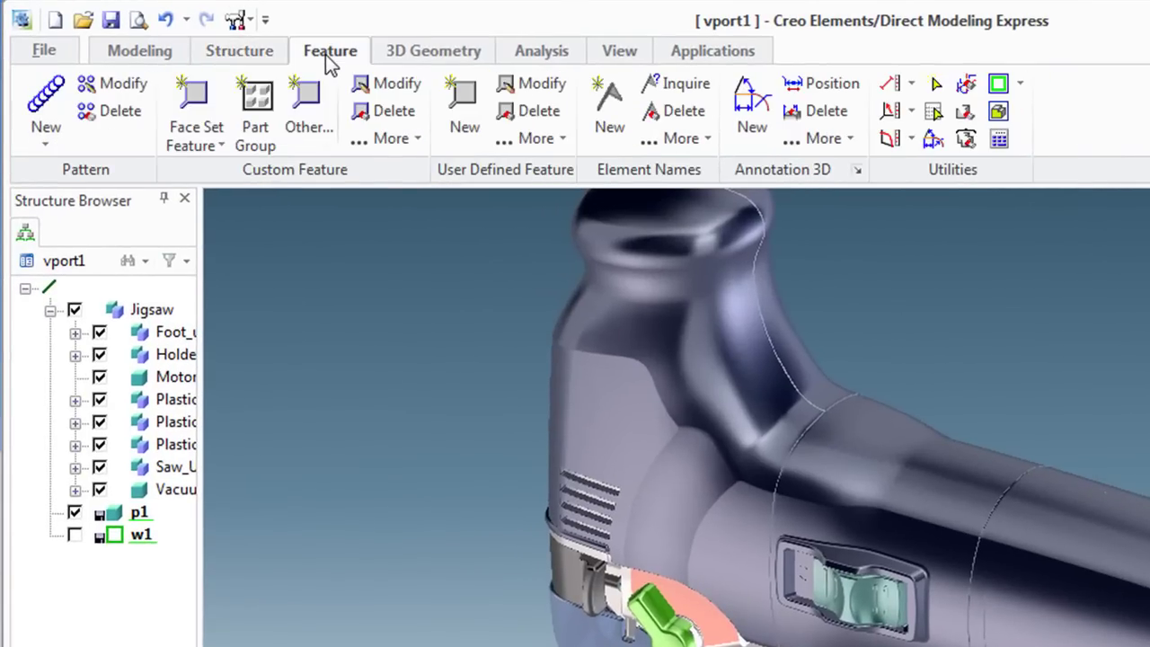
pyautogui.click(417, 56)
pyautogui.click(536, 53)
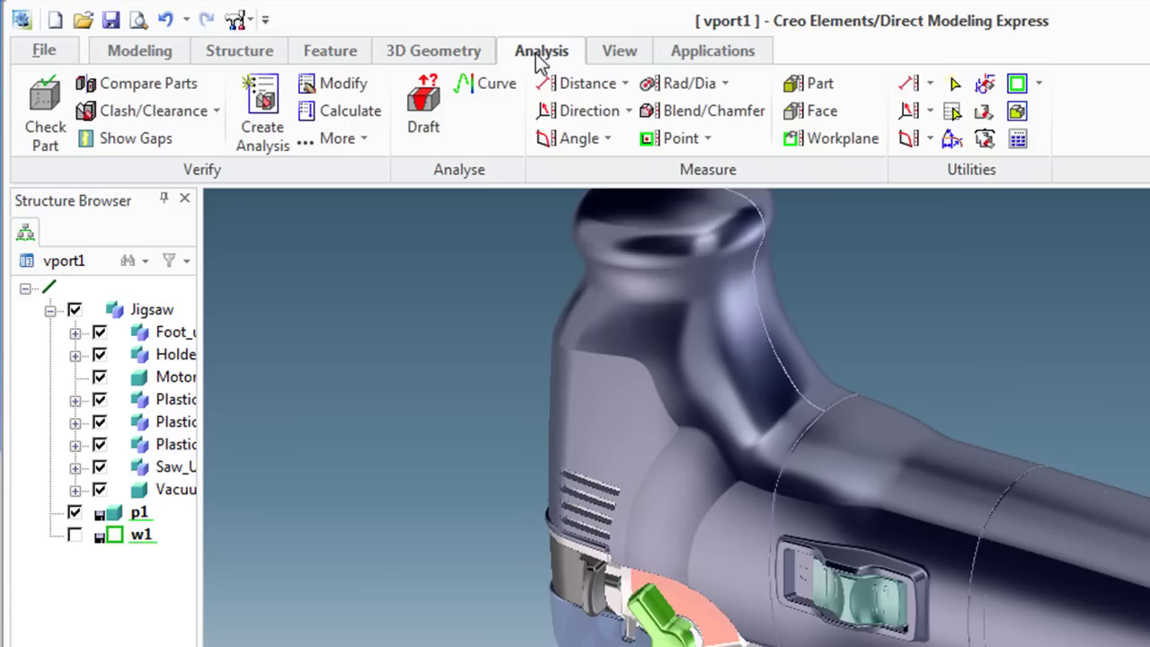
pyautogui.click(622, 53)
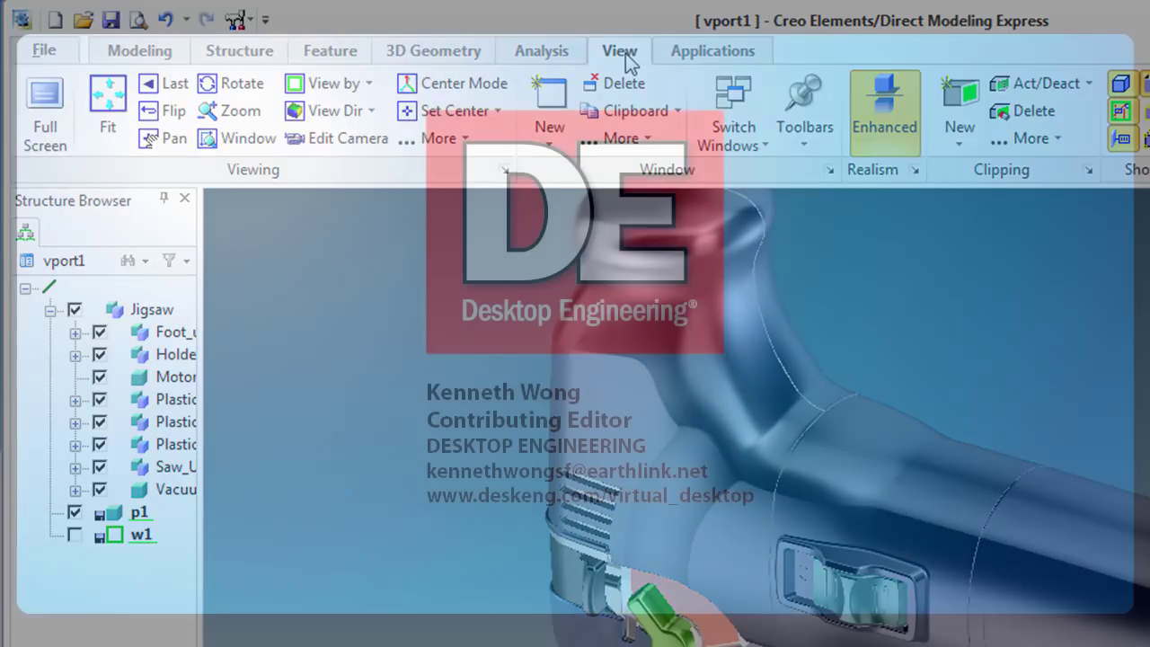